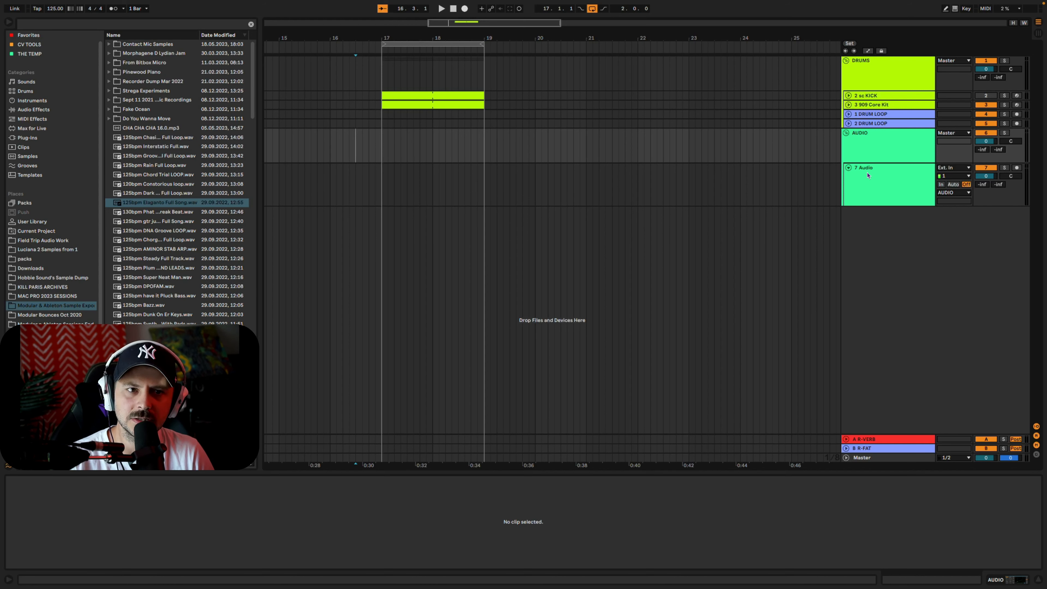
Show the take lanes of the 7 Audio track and insert a take lane
click(877, 191)
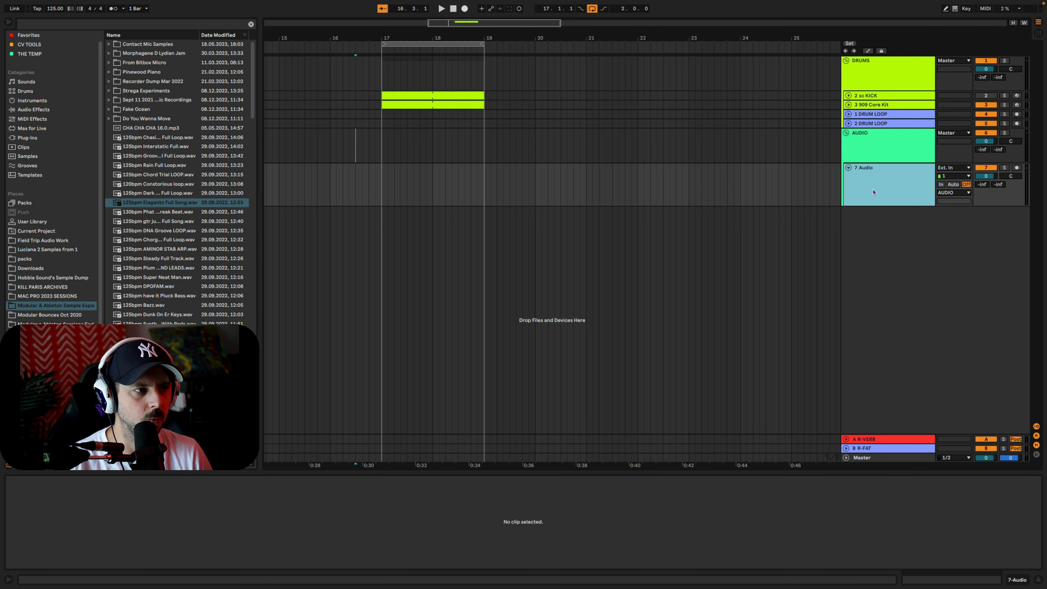
right_click(874, 190)
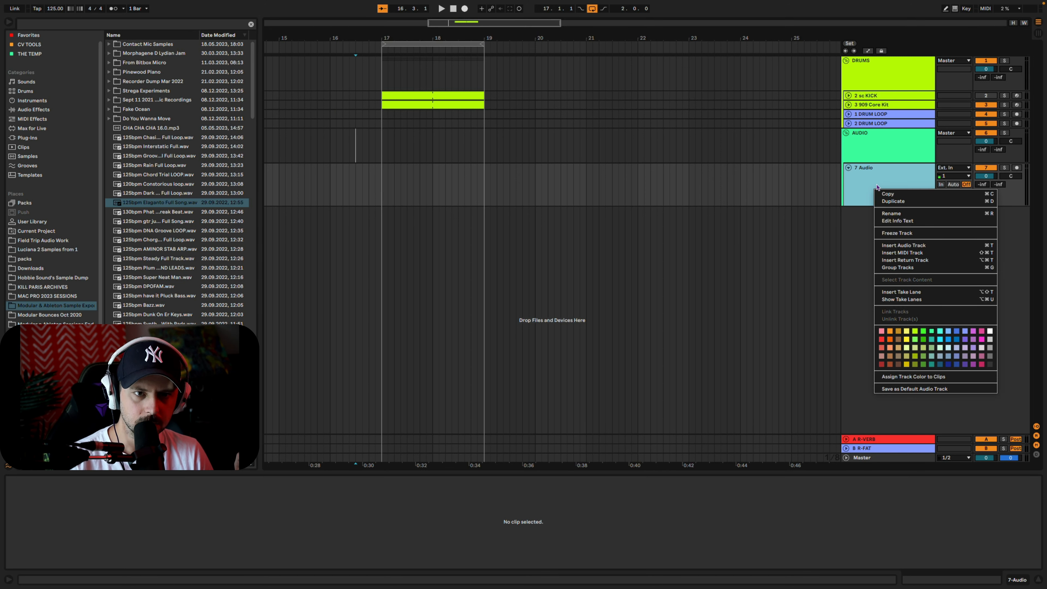
click(907, 300)
right_click(899, 193)
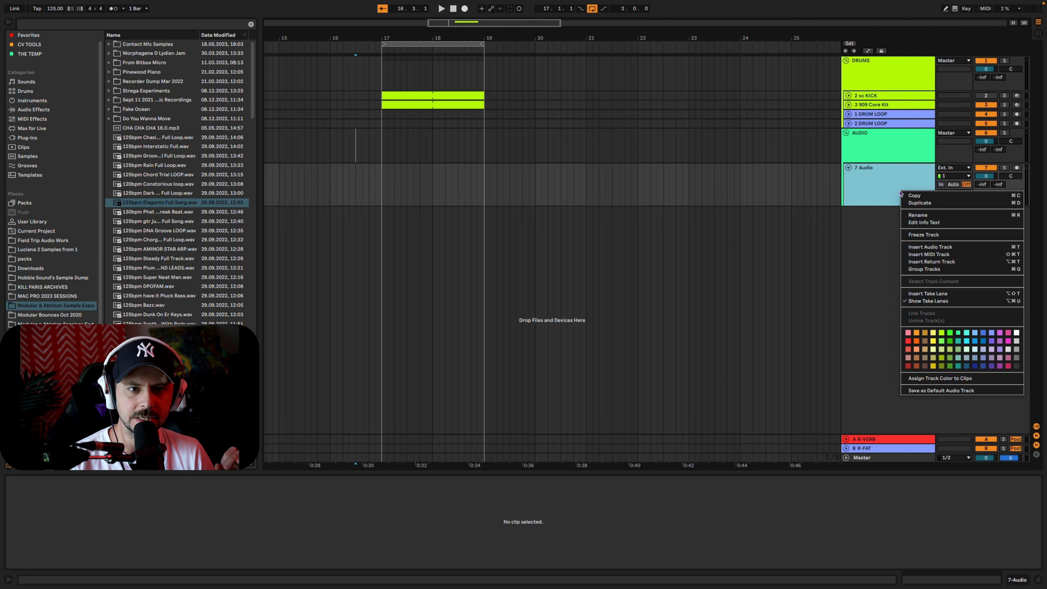
click(922, 294)
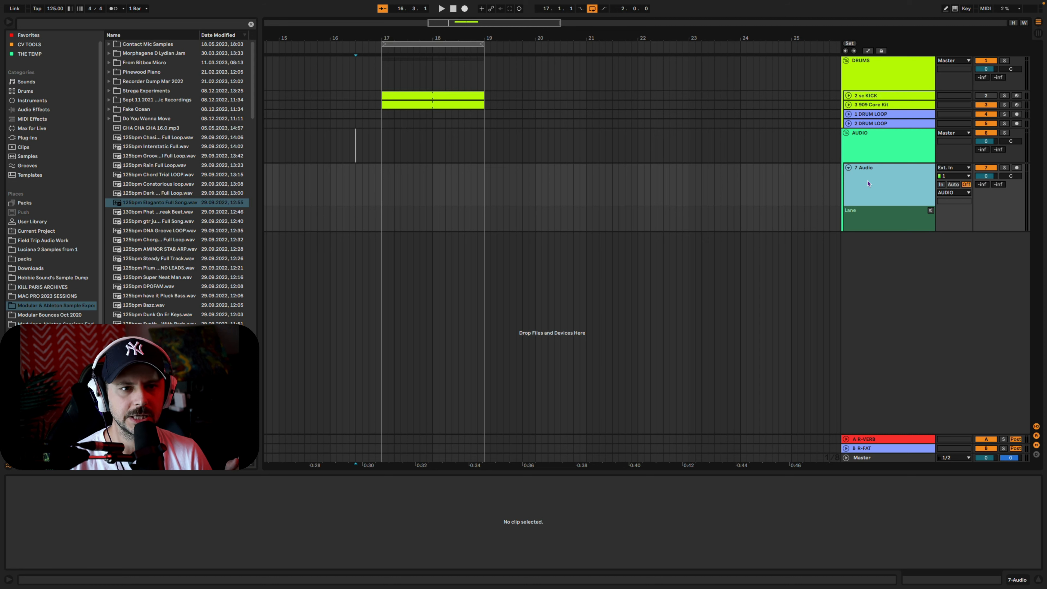
click(849, 176)
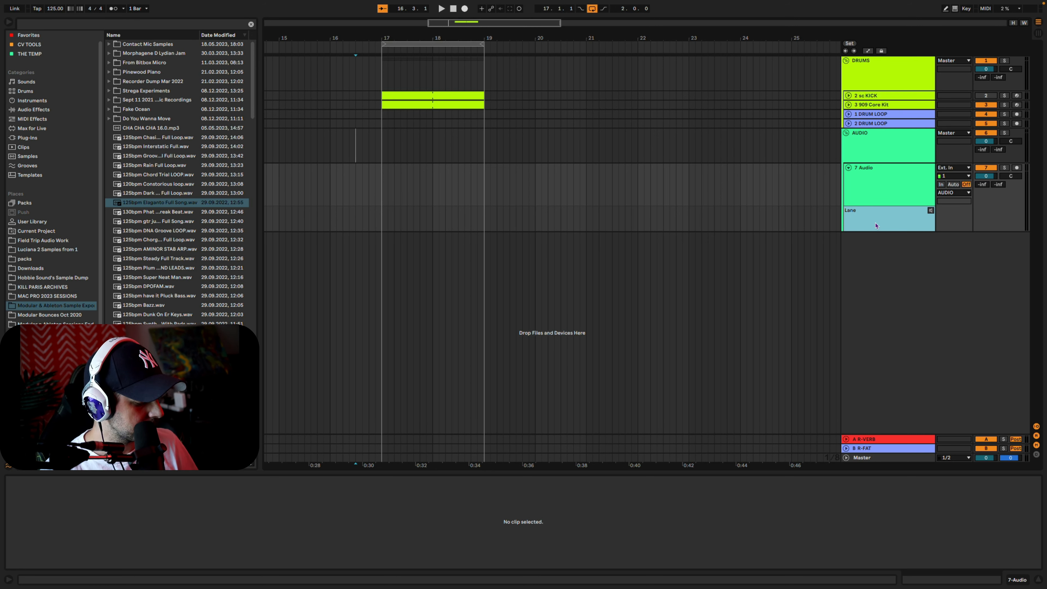
Insert further take lanes on the 7 Audio track until it has 14 of them
key(alt+shift+t)
key(alt+shift+t)
key(alt+shift+t)
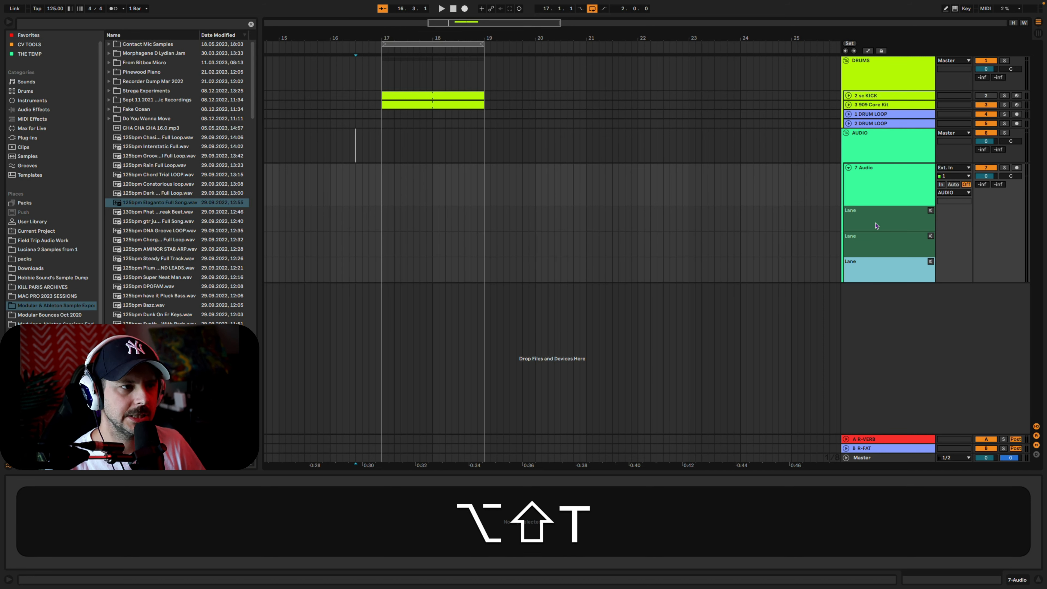
key(alt+shift+t)
key(alt+shift+t)
key(alt+shift+t)
key(alt+shift+t)
key(alt+shift+t)
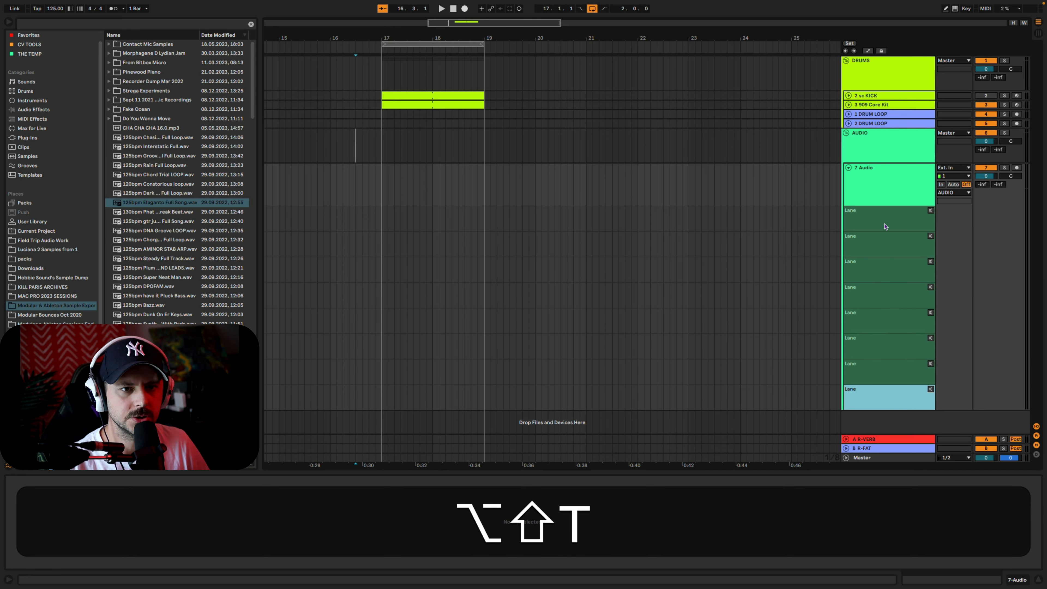
key(alt+shift+t)
key(alt+shift+t)
key(alt+shift+t)
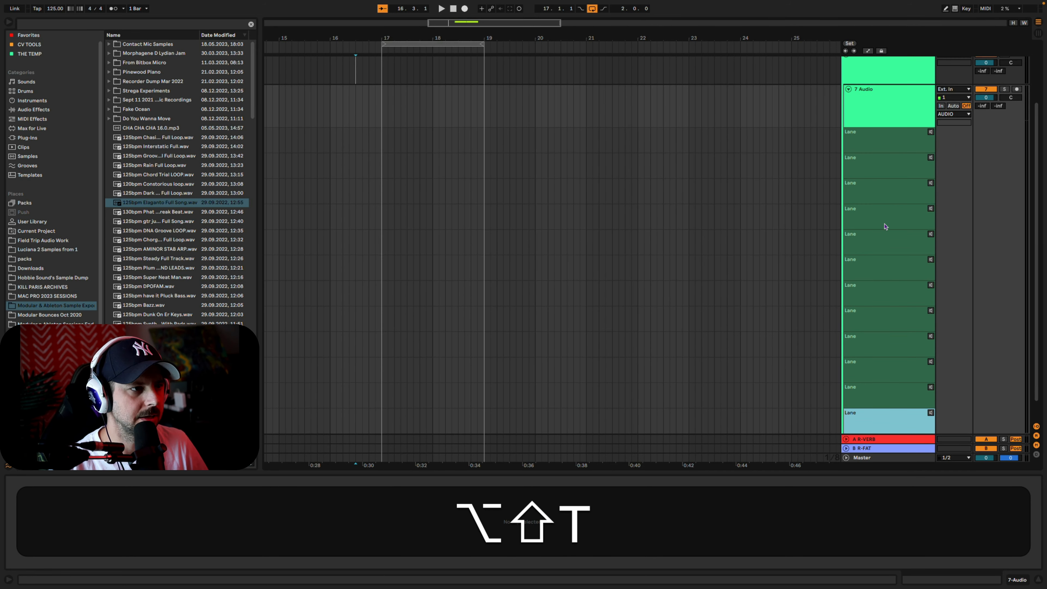
key(alt+shift+t)
key(alt+shift+t)
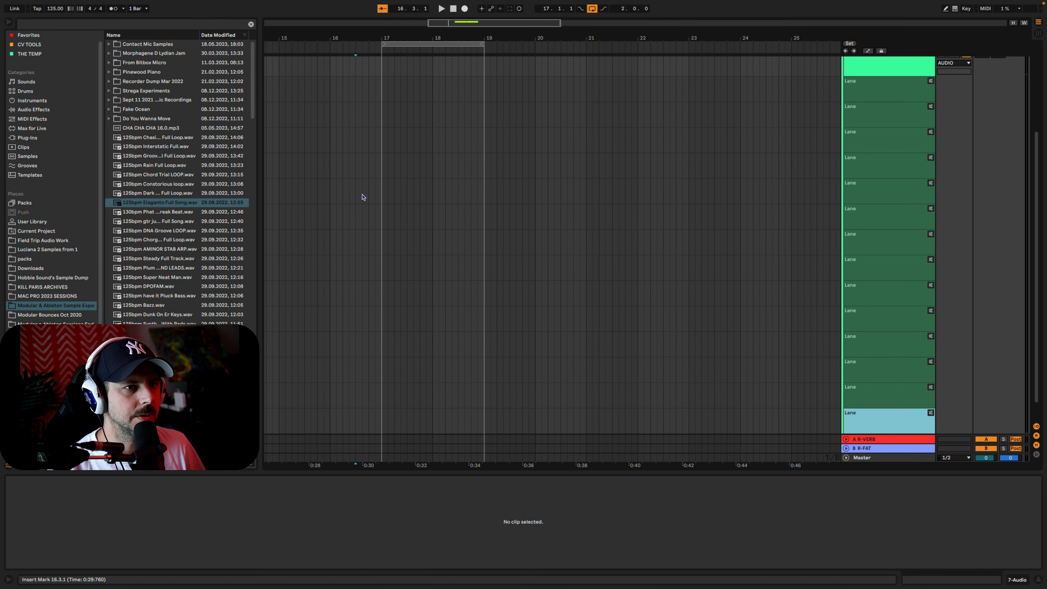
Place the sample 125bpm Chasing The Moon Full Loop on the 7 Audio track, starting at bar 19
scroll(566, 201, up, 3)
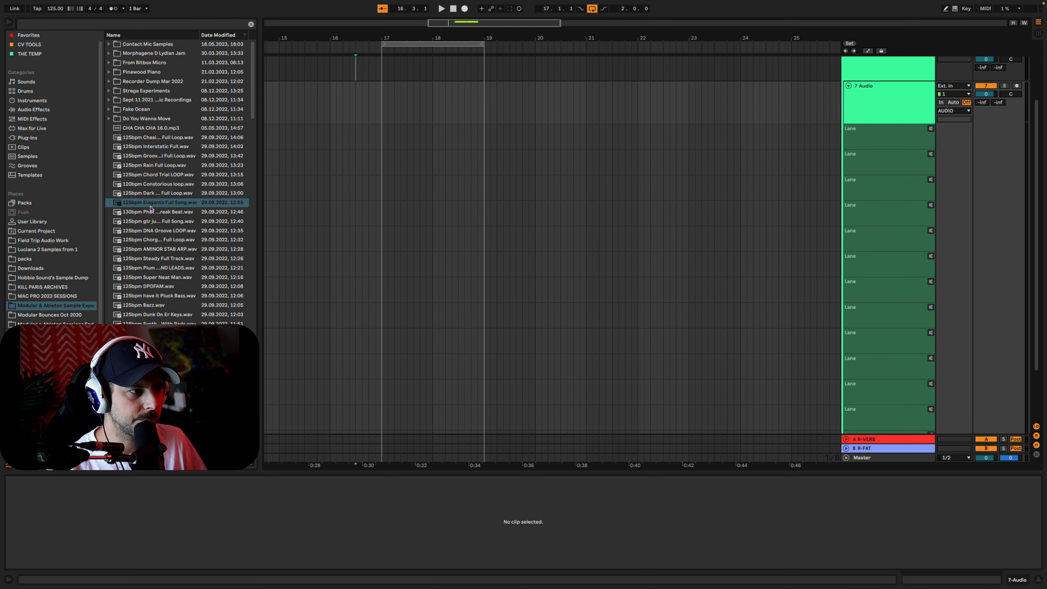
drag(151, 206, 181, 206)
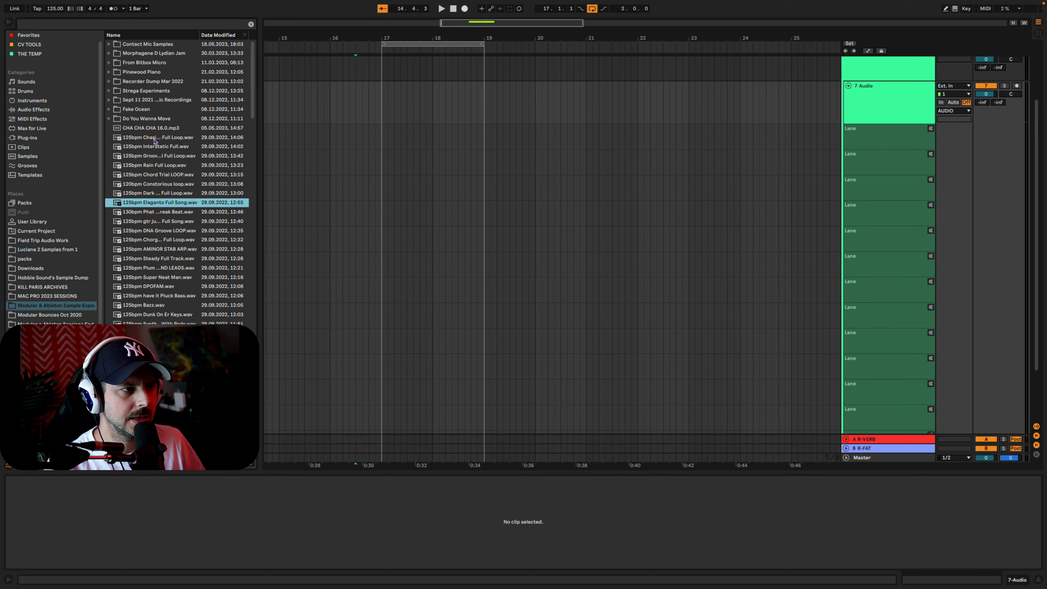
click(172, 138)
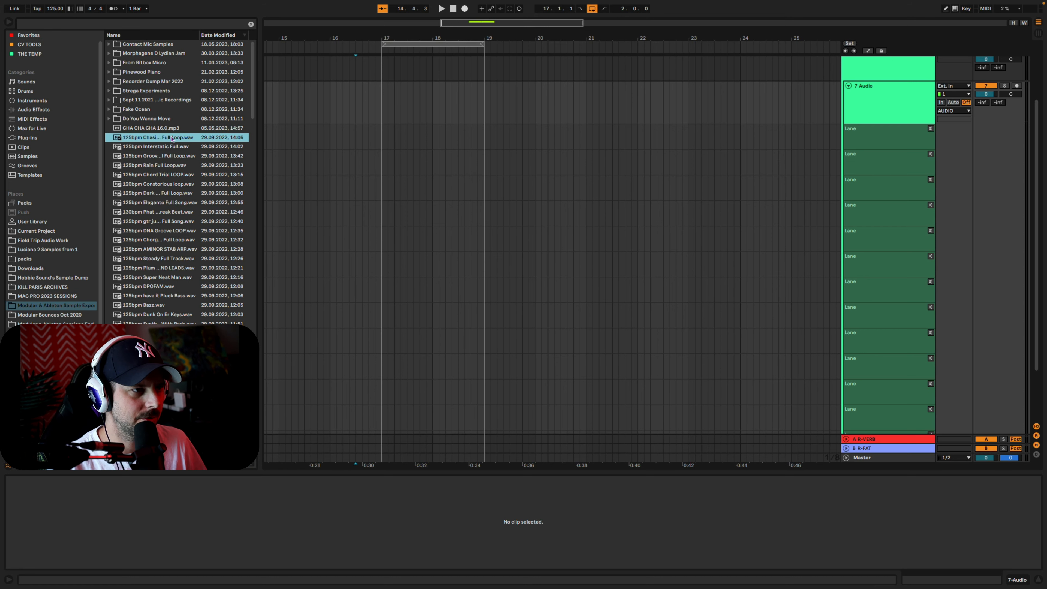
drag(138, 141, 492, 131)
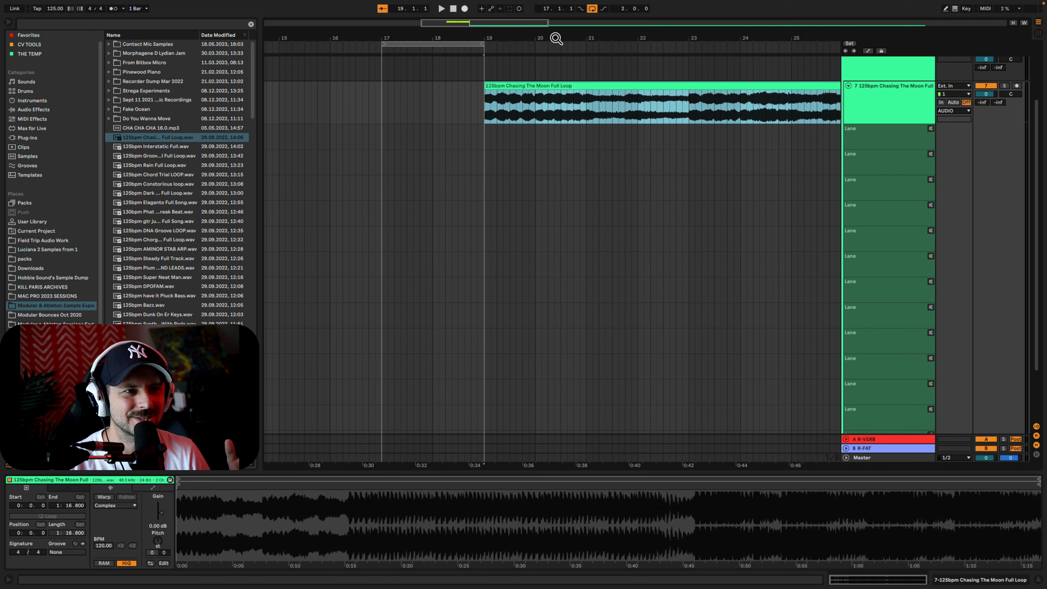
Mark bars 17 to 19 on the audio track and play the two-bar drum loop over that range
drag(556, 40, 450, 58)
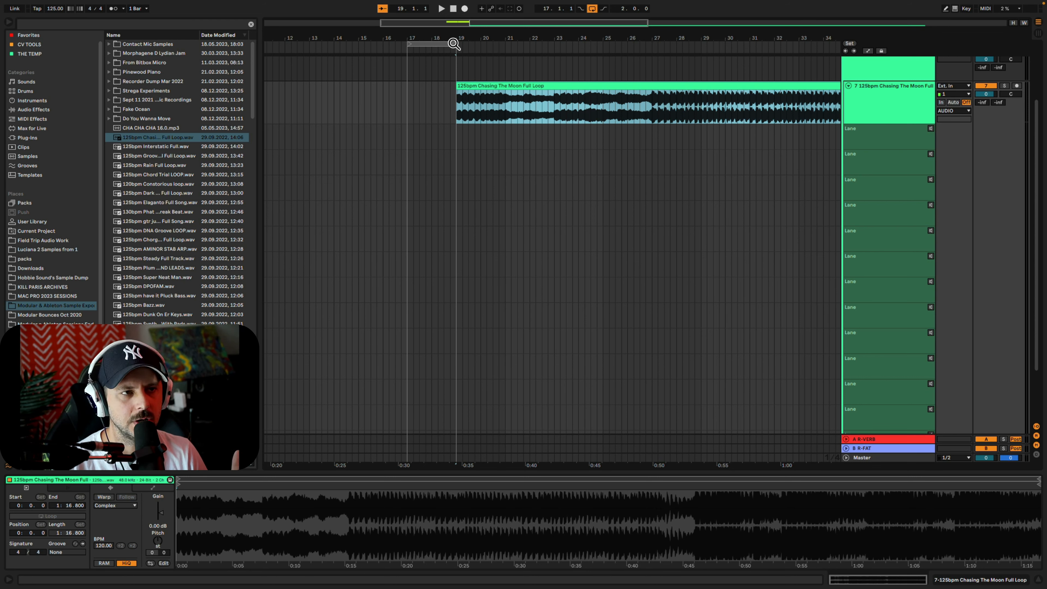
drag(453, 43, 487, 86)
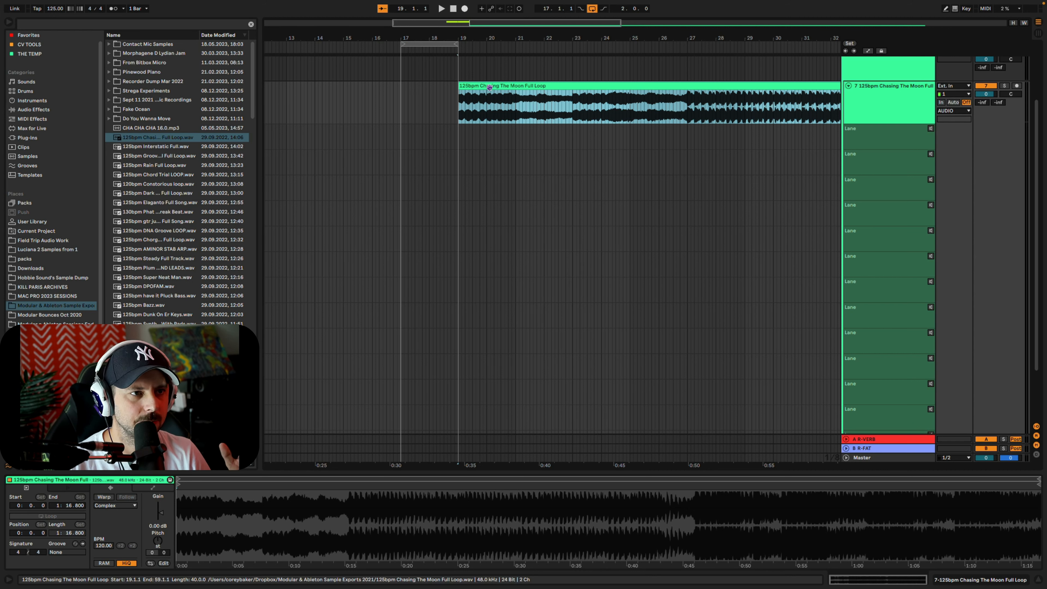
click(418, 111)
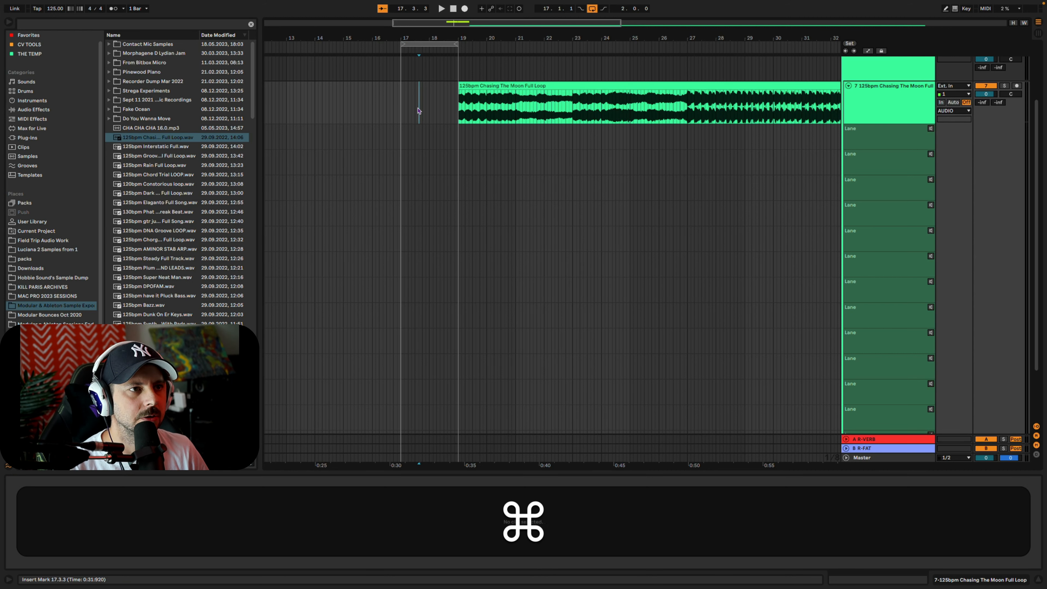
key(super+2)
drag(404, 109, 460, 111)
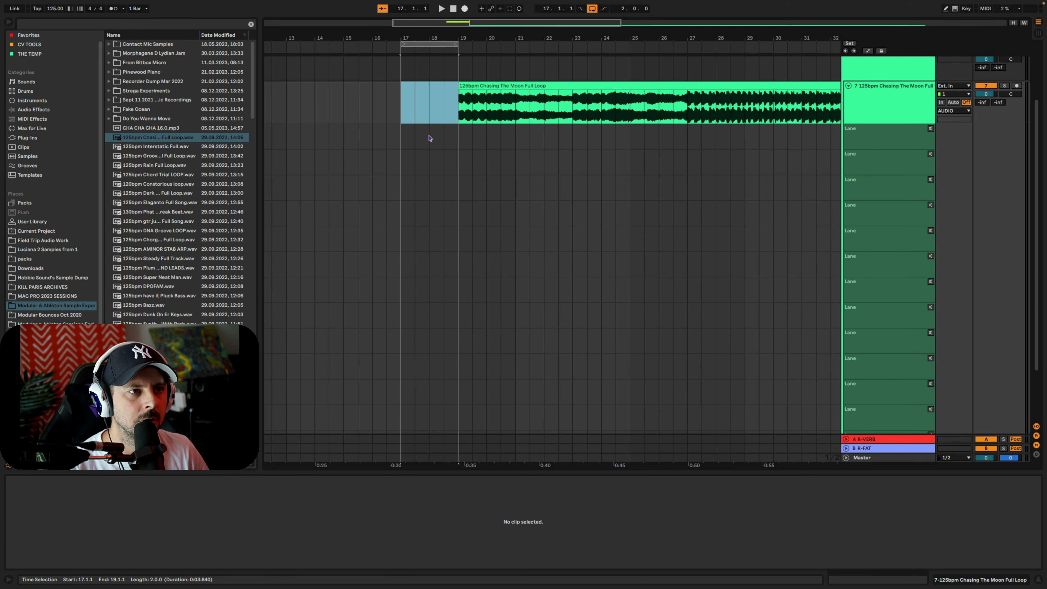
scroll(429, 138, up, 3)
click(429, 102)
key(space)
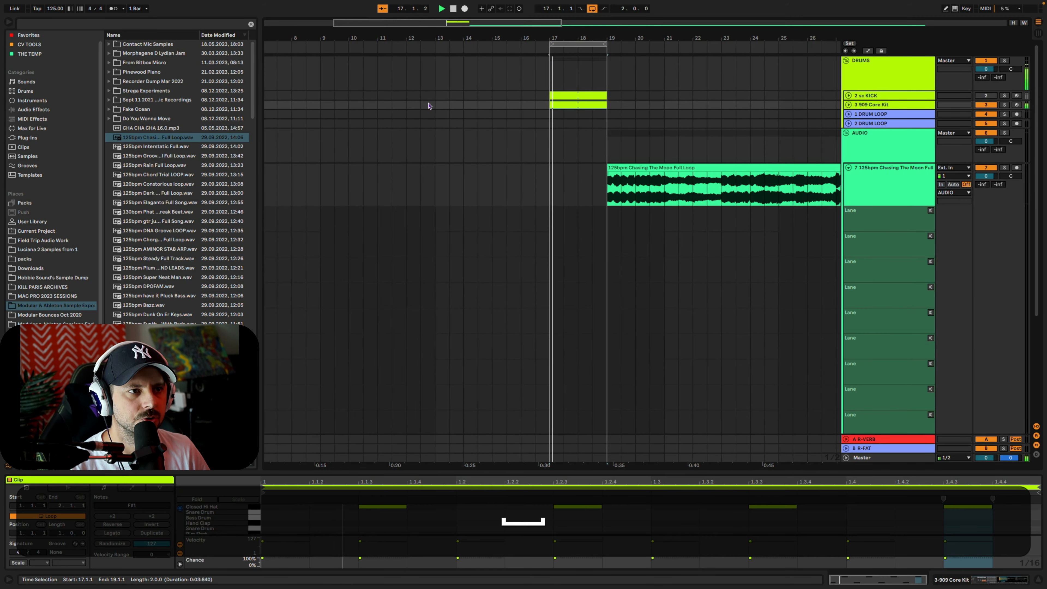
click(543, 193)
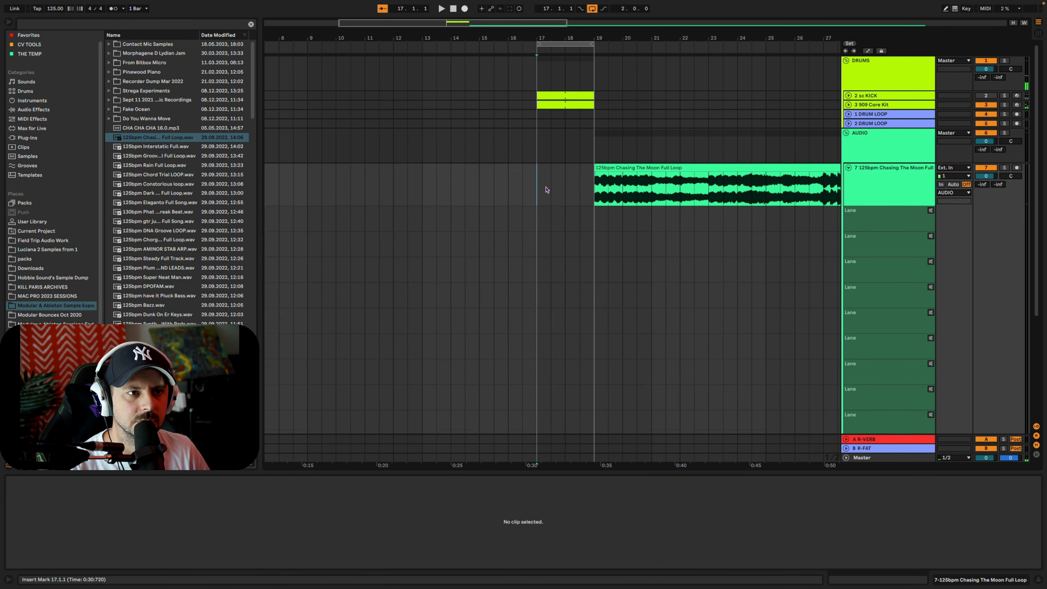
Widen the grid to two-bar divisions and split the Chasing The Moon clip at bars 21, 23, 25 and 27
scroll(730, 168, down, 1)
drag(649, 43, 499, 33)
key(super+2)
click(505, 162)
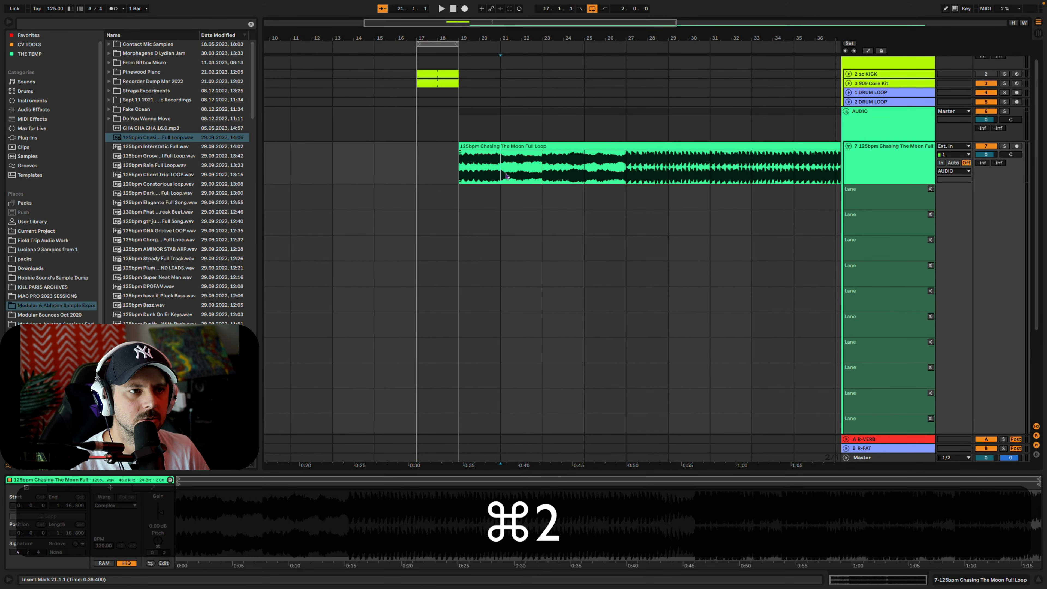
drag(474, 169, 490, 171)
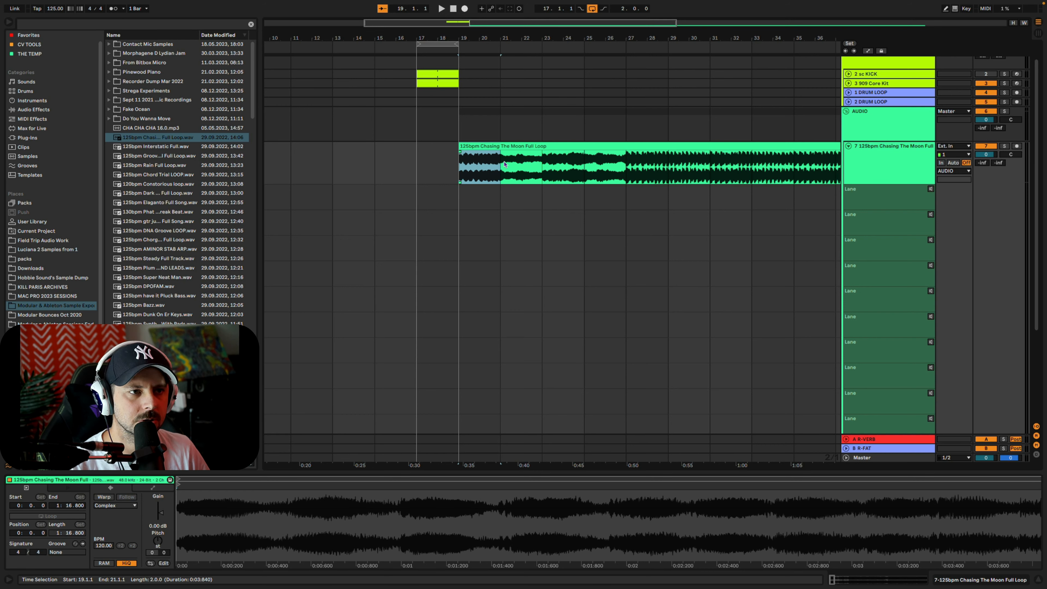
key(super+e)
click(574, 171)
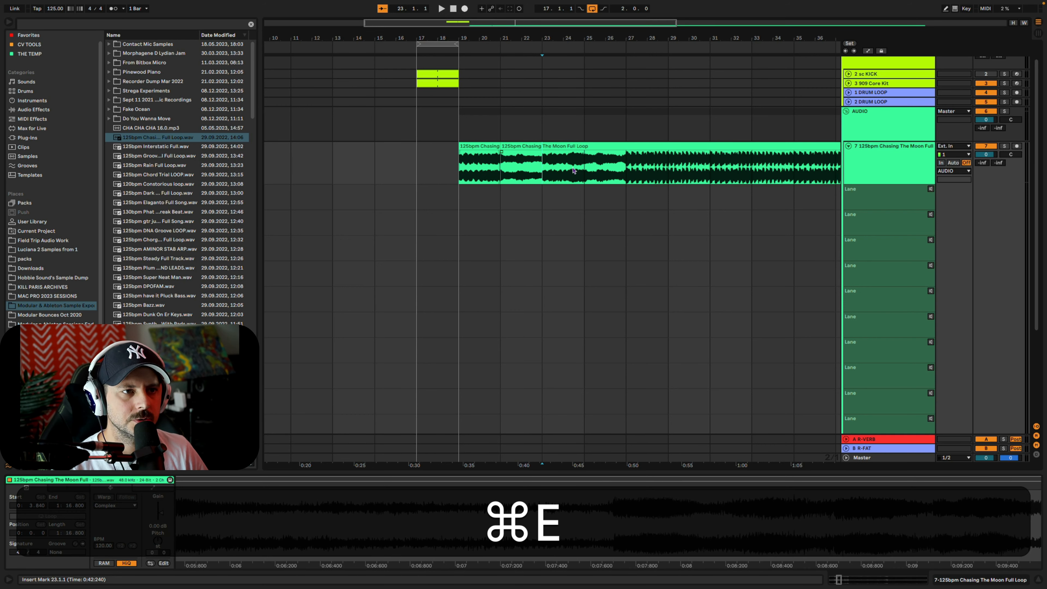
key(super+e)
click(586, 171)
key(super+e)
click(629, 170)
Continue slicing the Chasing The Moon clip with splits at bars 29, 31 and 33
key(super+e)
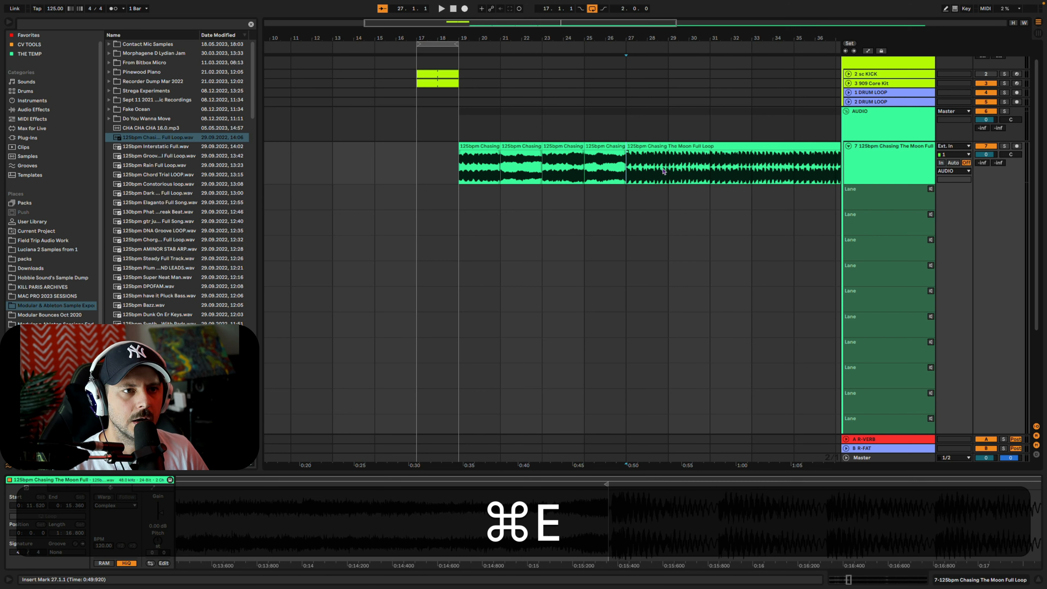
click(670, 171)
key(super+e)
click(719, 173)
key(super+e)
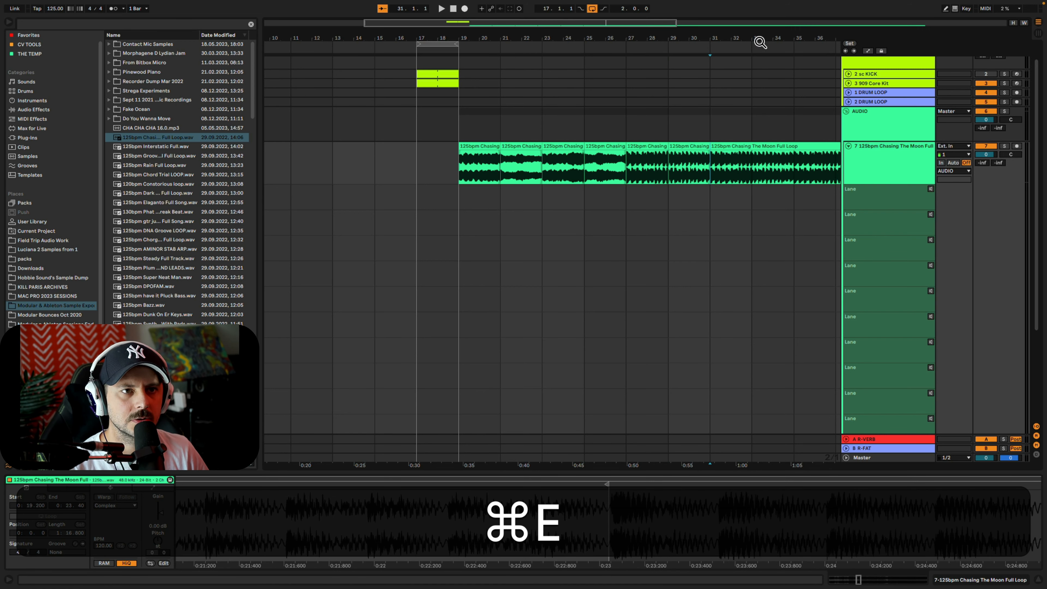
drag(760, 42, 545, 39)
click(538, 167)
Split the clip at bars 35, 37, 39 and 41, and delete the remainder after bar 41
key(super+e)
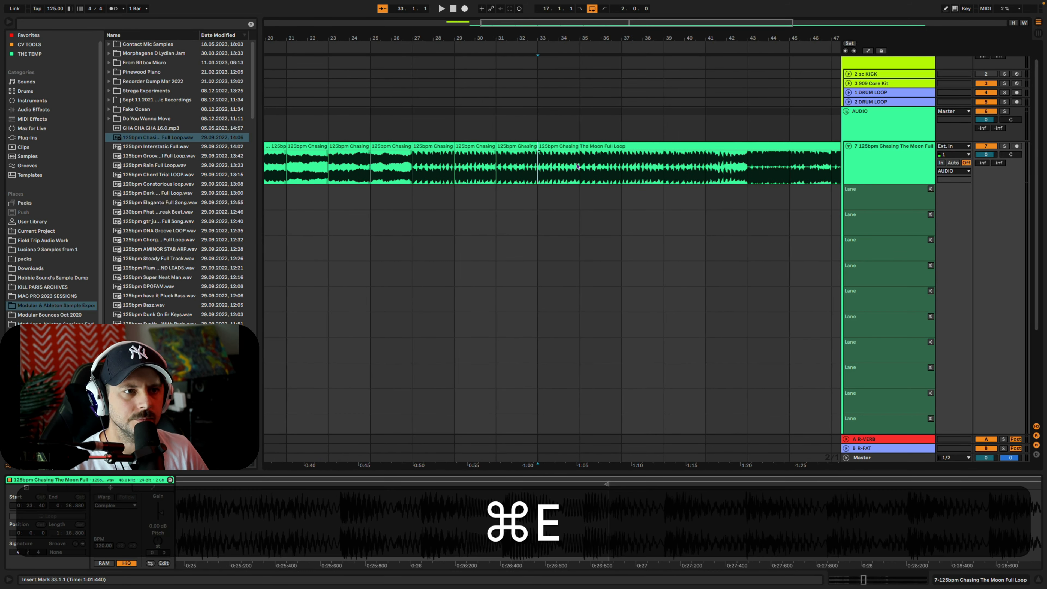
click(582, 167)
key(super+e)
click(623, 167)
key(super+e)
click(665, 167)
key(super+e)
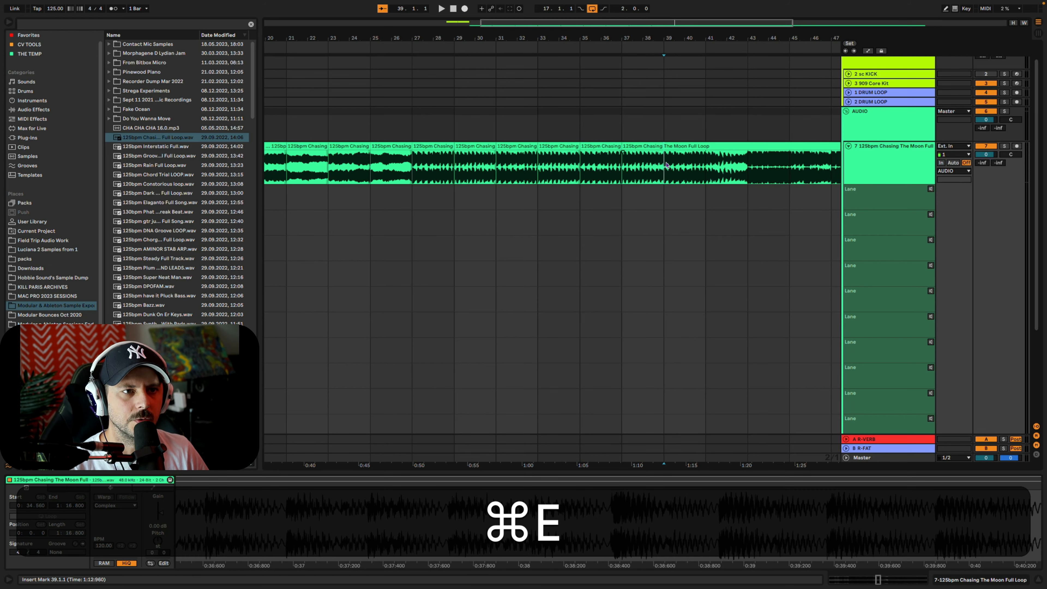
click(707, 167)
key(super+e)
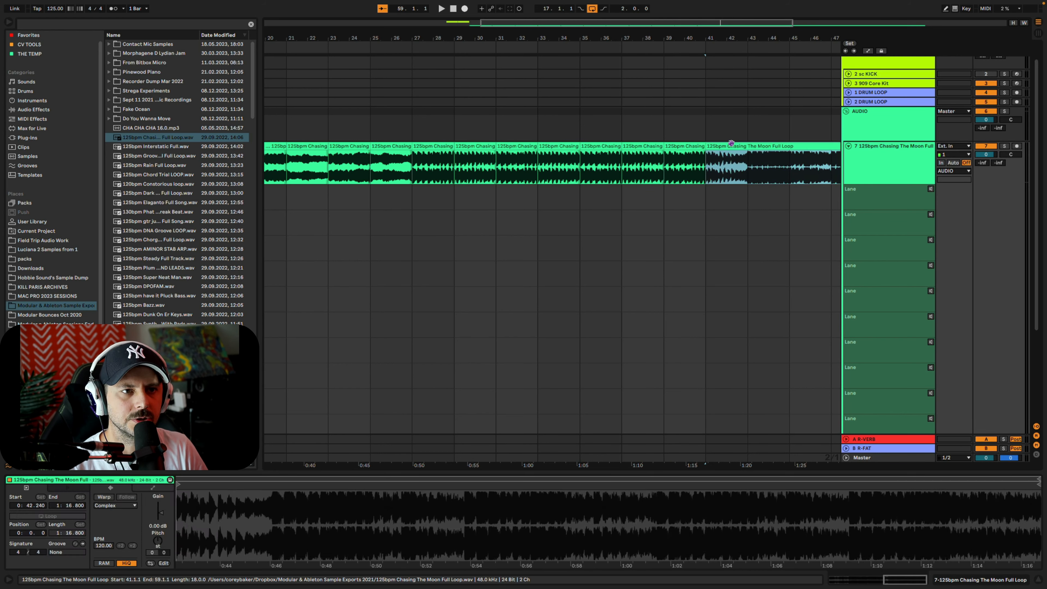
key(BackSpace)
Move the first eight two-bar slices in order into take lanes one to eight, each starting at bar 17
drag(598, 40, 603, 21)
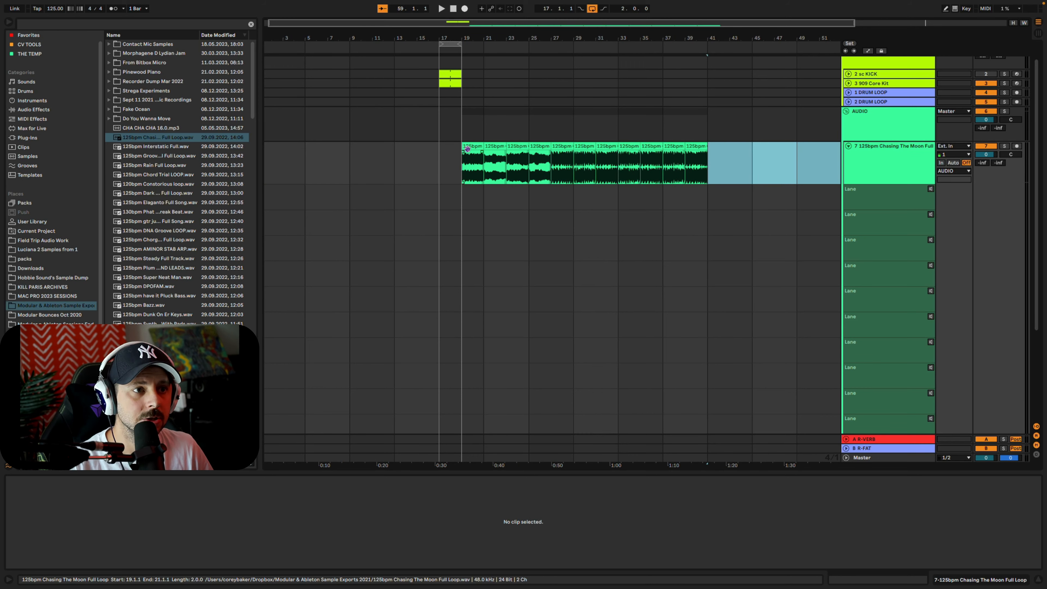
drag(466, 148, 447, 203)
drag(495, 147, 450, 214)
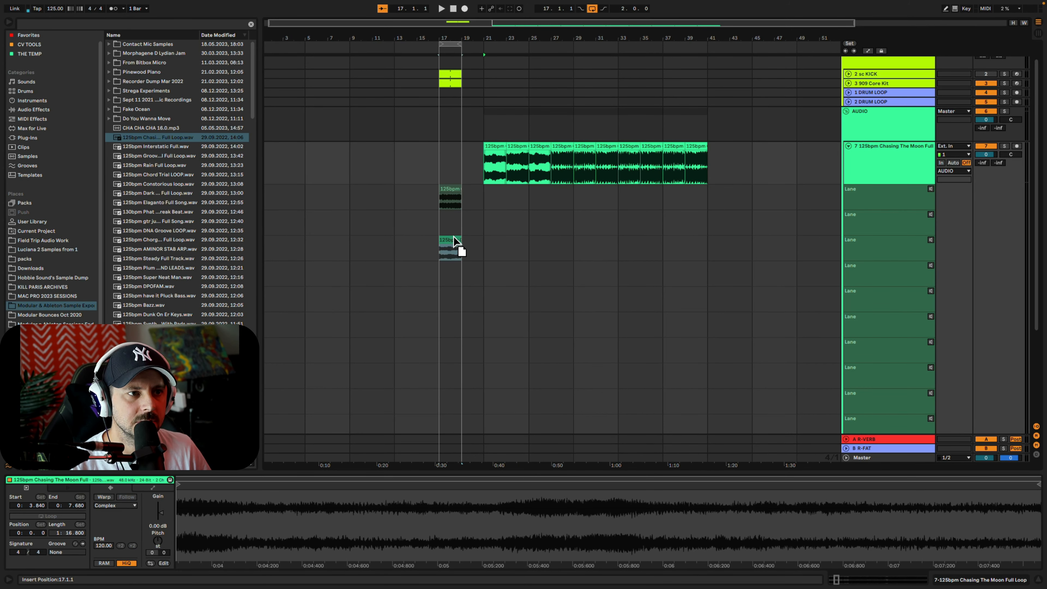
click(515, 153)
drag(515, 148, 448, 297)
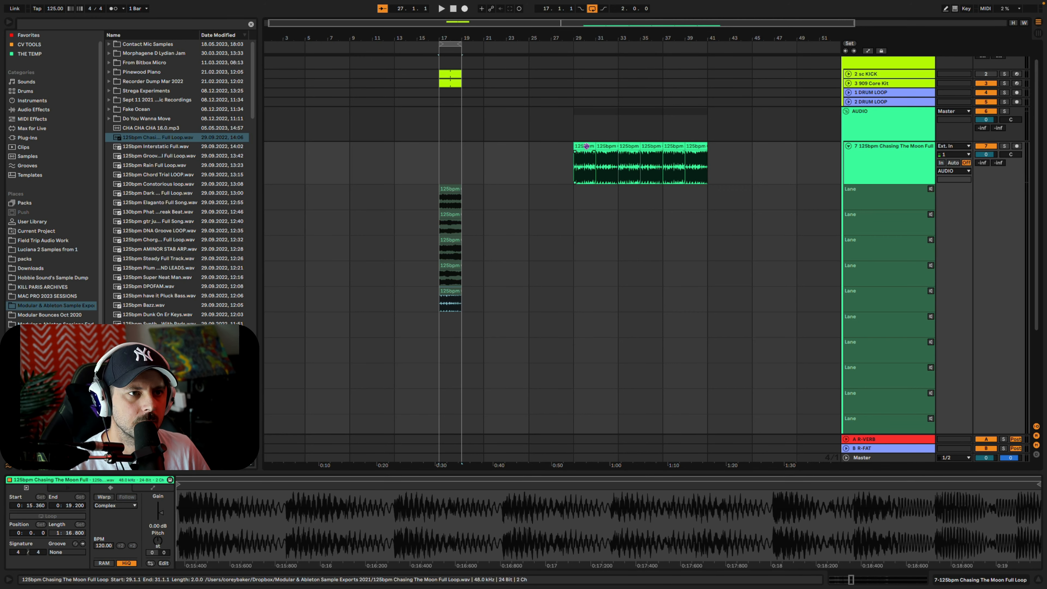
drag(588, 154, 450, 323)
drag(602, 174, 459, 381)
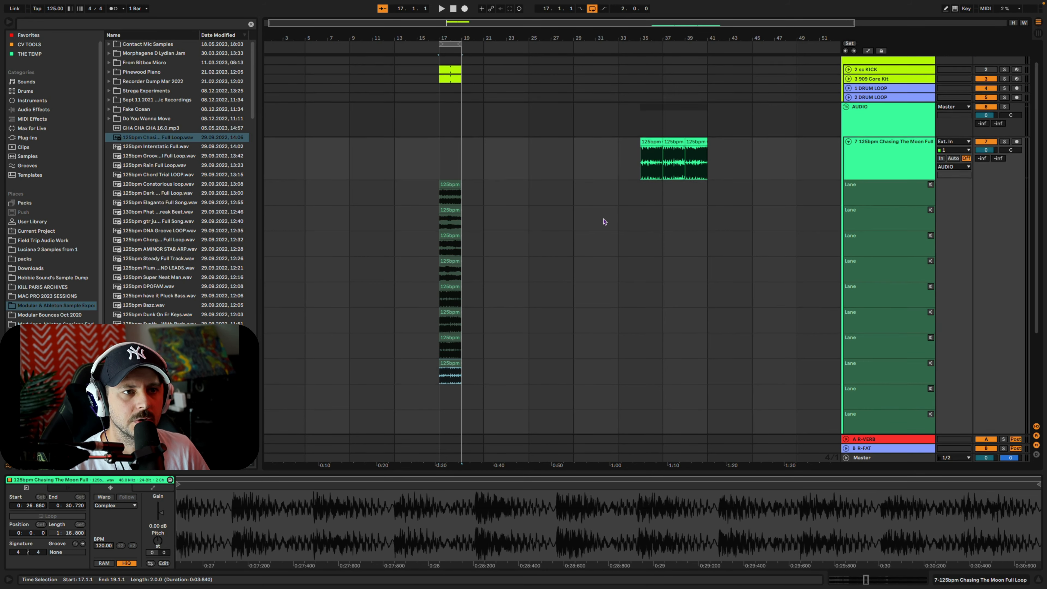
Move the remaining three slices into take lanes nine to eleven, each starting at bar 17
scroll(605, 222, down, 3)
drag(653, 99, 462, 363)
click(672, 99)
drag(672, 99, 457, 377)
drag(700, 94, 456, 413)
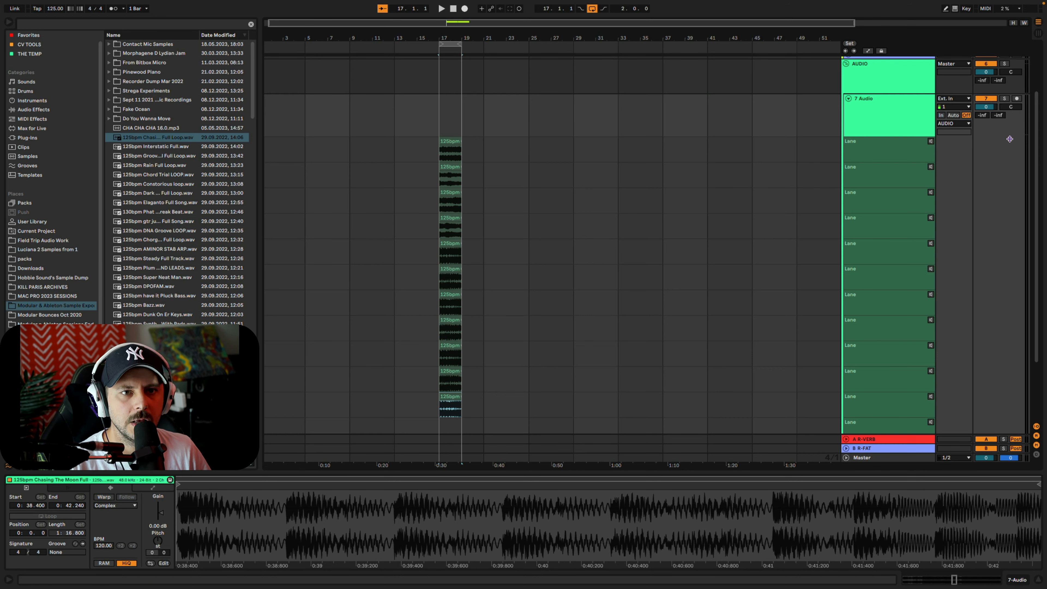
Audition the take lanes one after another during loop playback, from the first lane down to the empty twelfth
click(930, 141)
click(931, 167)
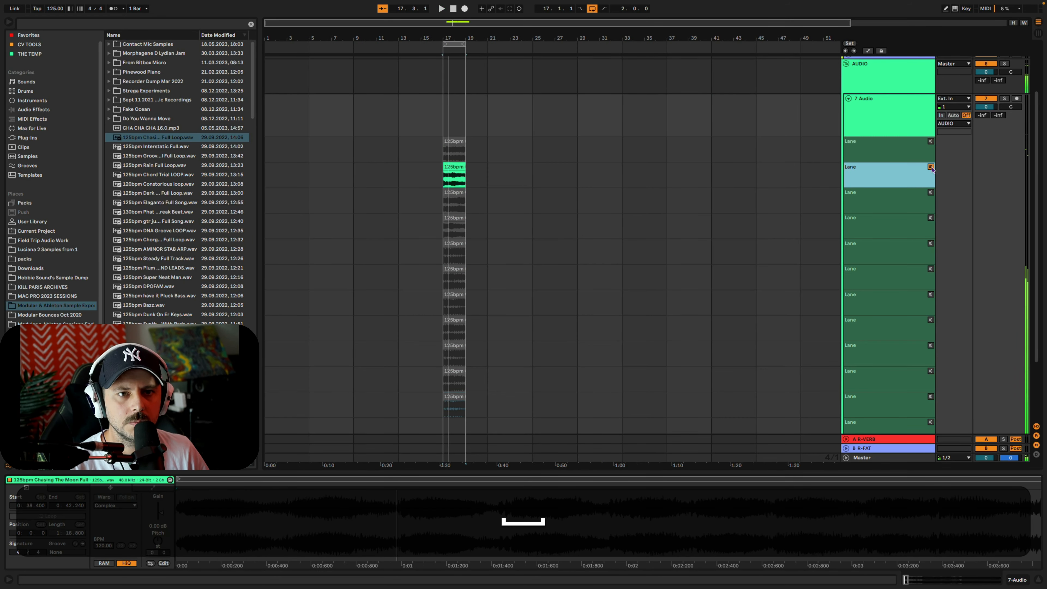
click(931, 192)
click(930, 218)
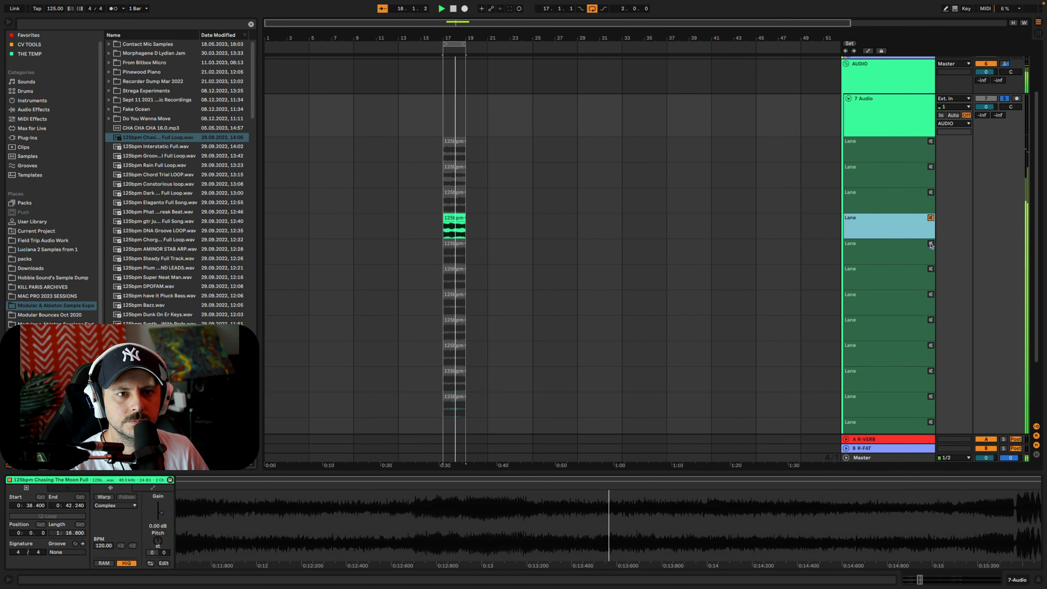
click(931, 243)
click(931, 269)
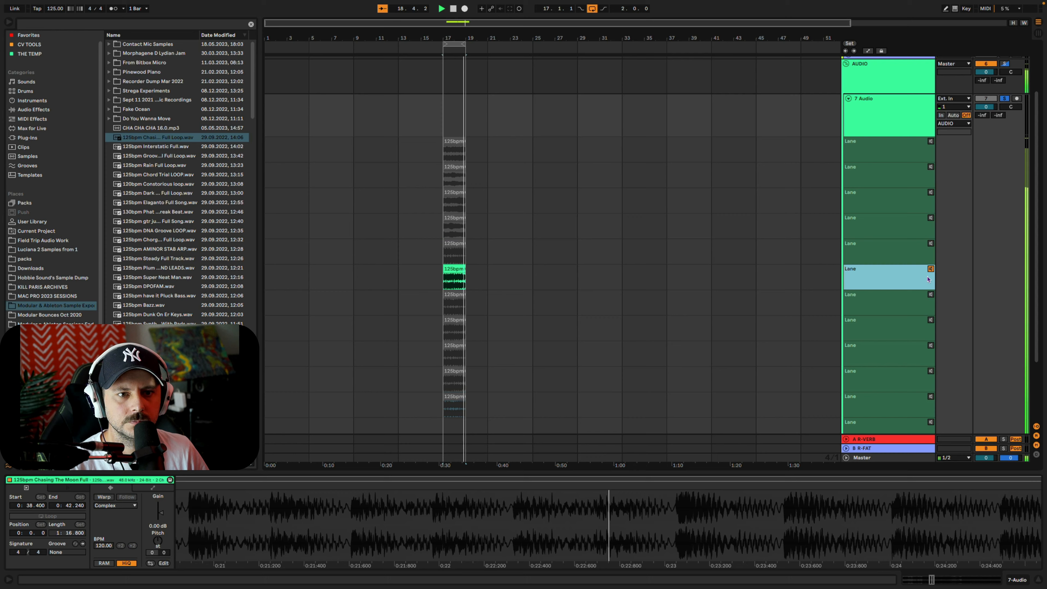
click(930, 294)
click(931, 320)
click(931, 345)
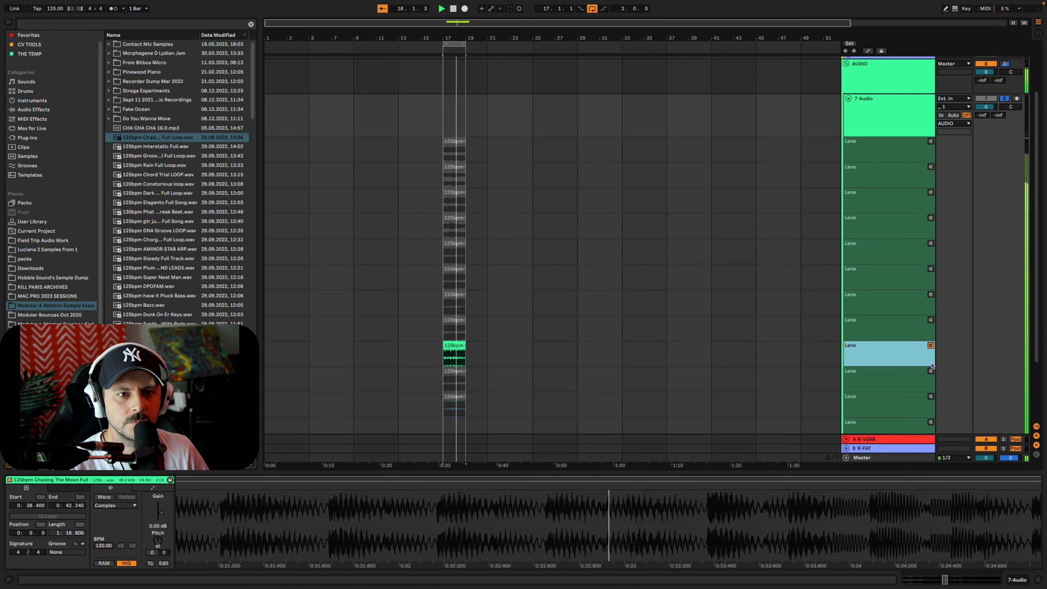
click(931, 371)
click(930, 396)
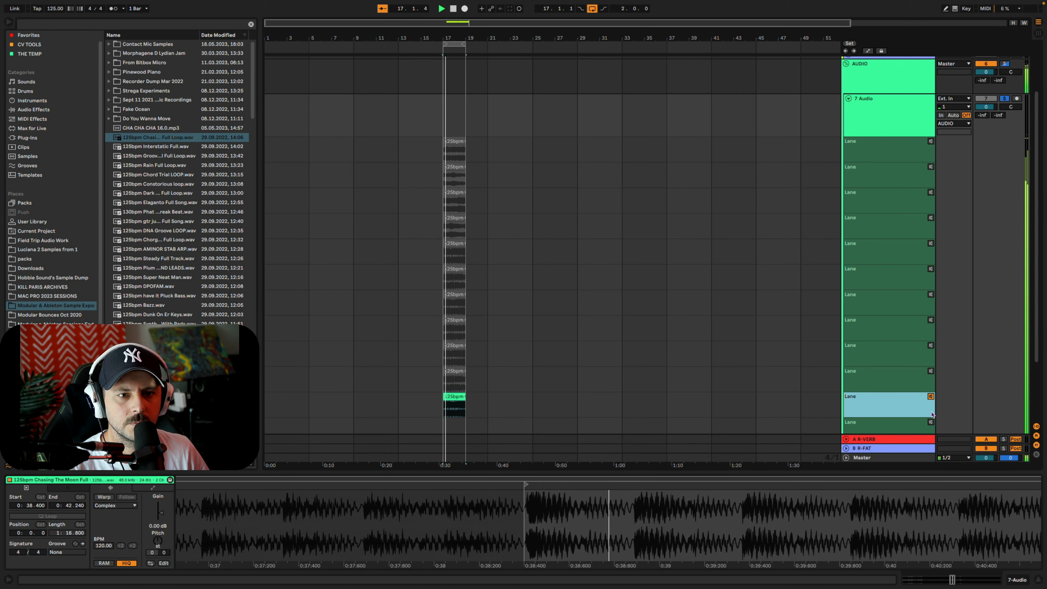
click(931, 421)
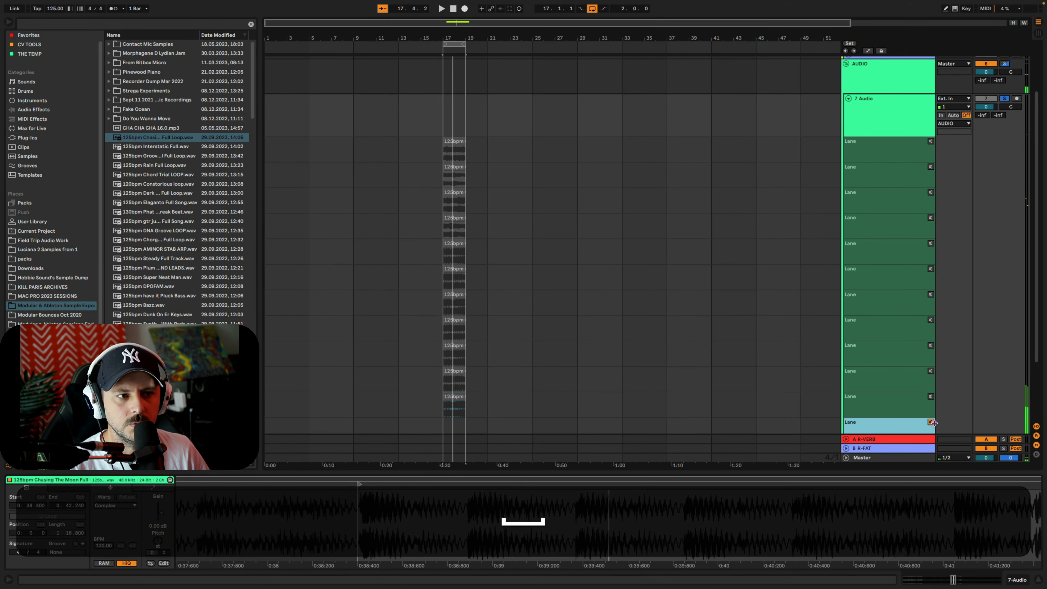
Delete the empty take lanes below the eleventh slice
scroll(880, 402, down, 4)
key(BackSpace)
key(BackSpace)
key(BackSpace)
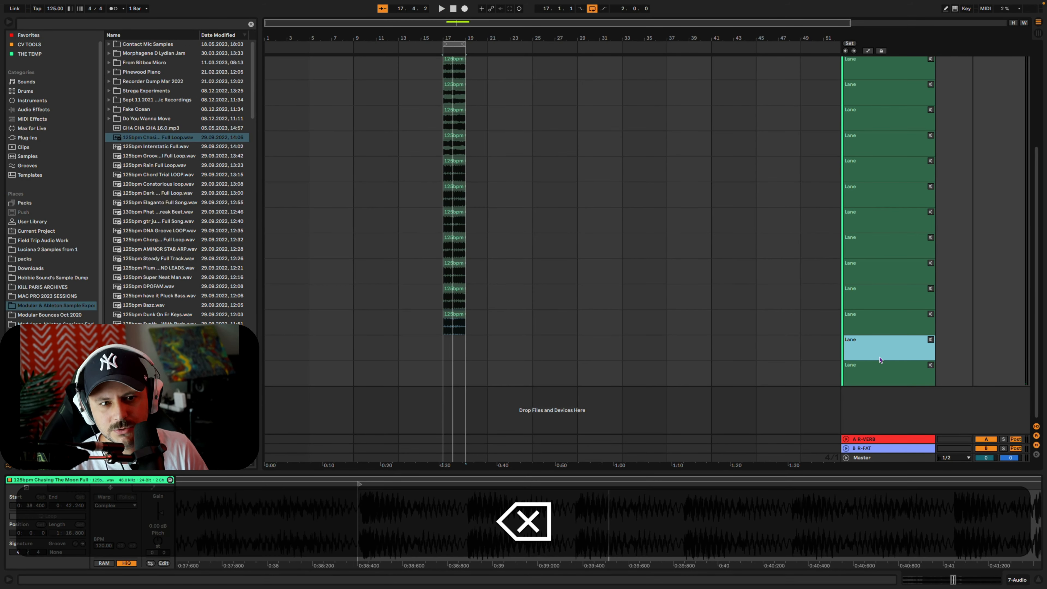
scroll(448, 76, up, 7)
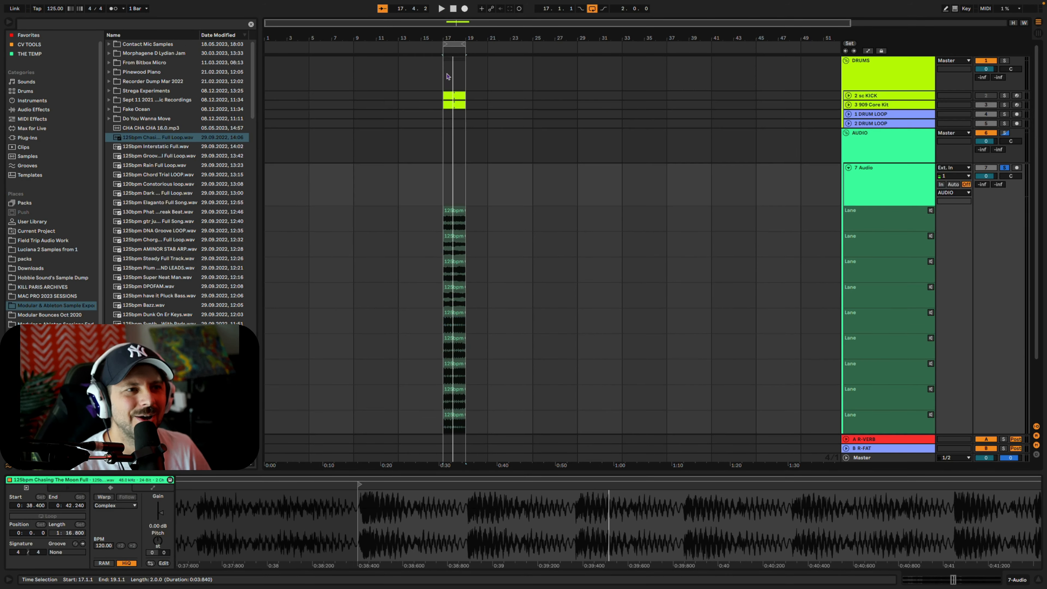
Promote the first take lane's two-bar clip to the main track and audition it
key(Return)
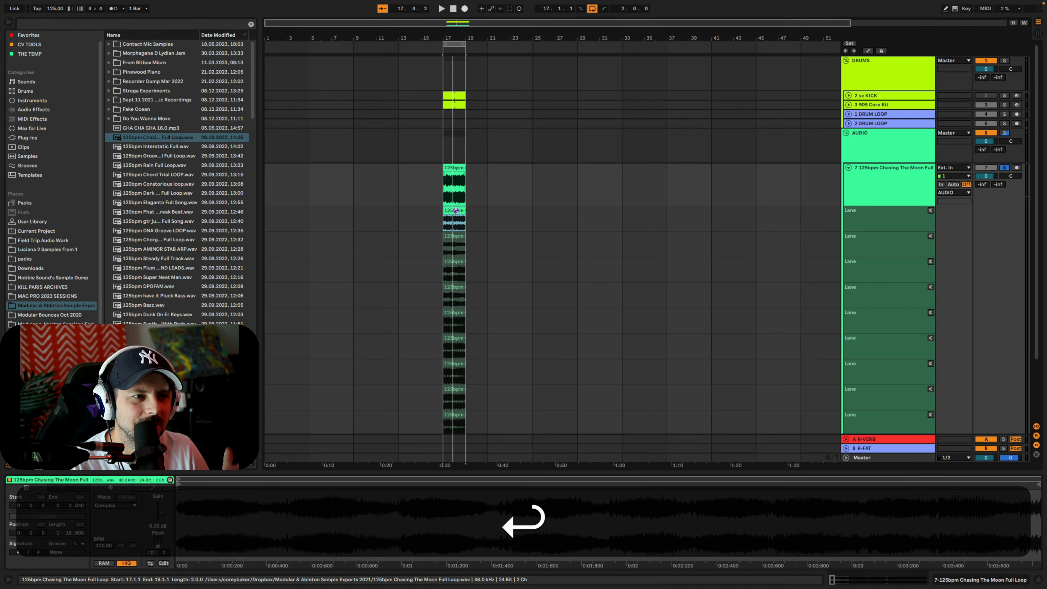
key(space)
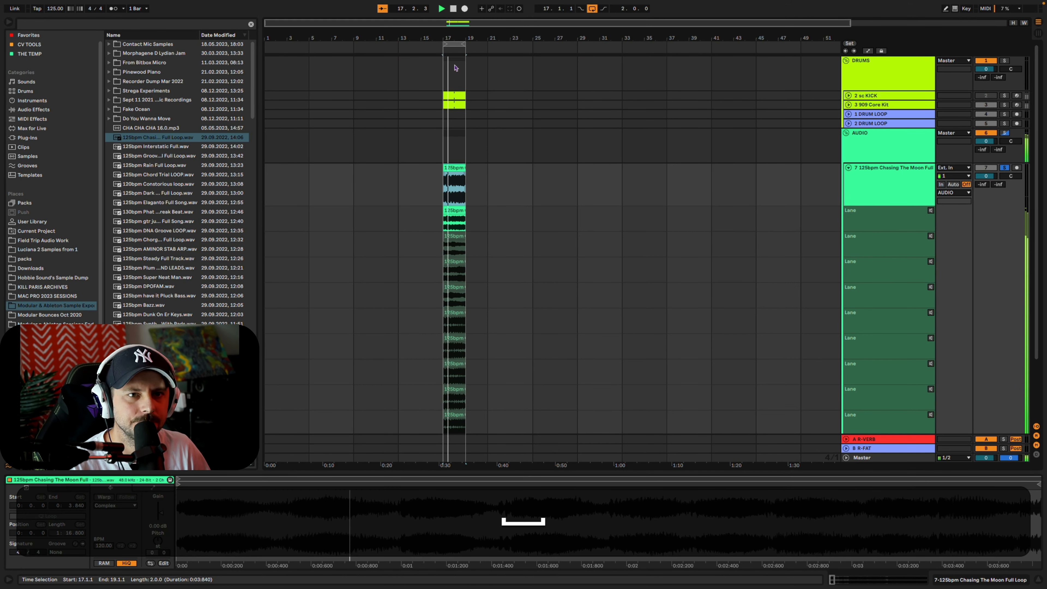
key(space)
click(454, 262)
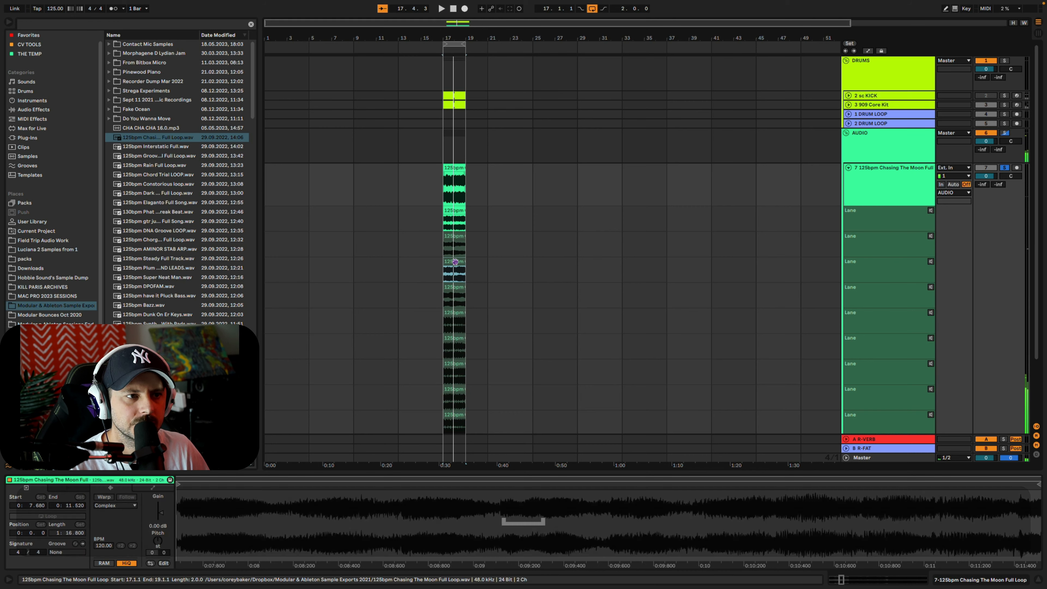
key(Return)
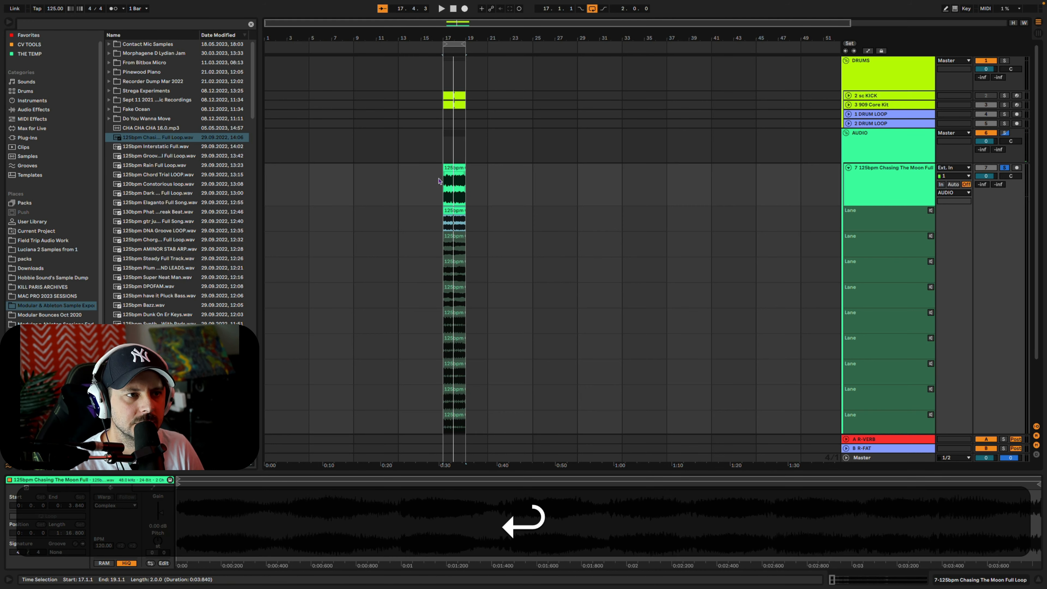
Turn on draw mode and comp bar 17 beat by beat from take lanes 3, 4, 5 and 2
drag(444, 40, 445, 70)
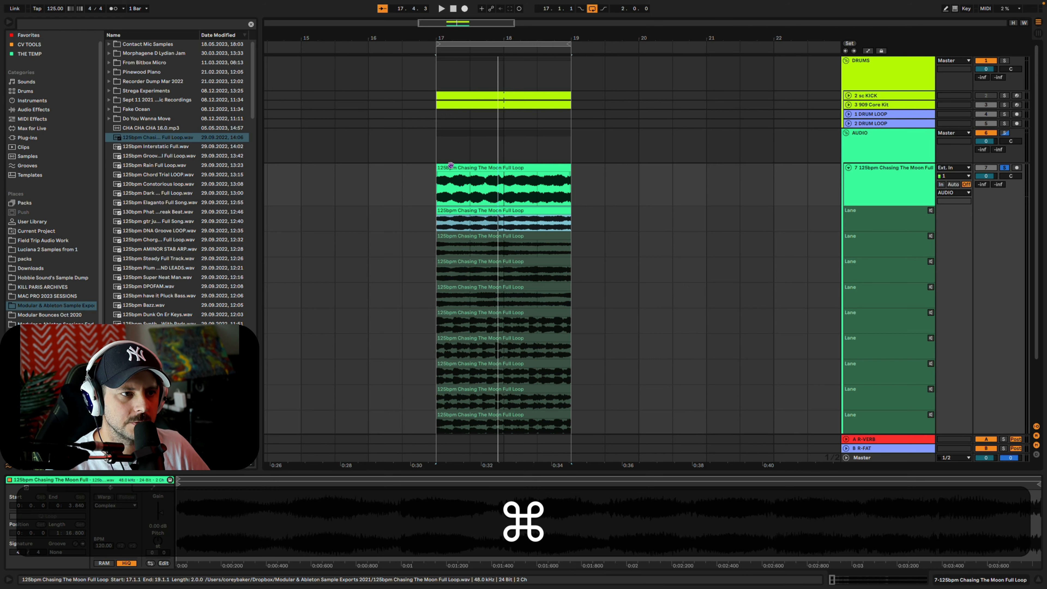
key(super+i)
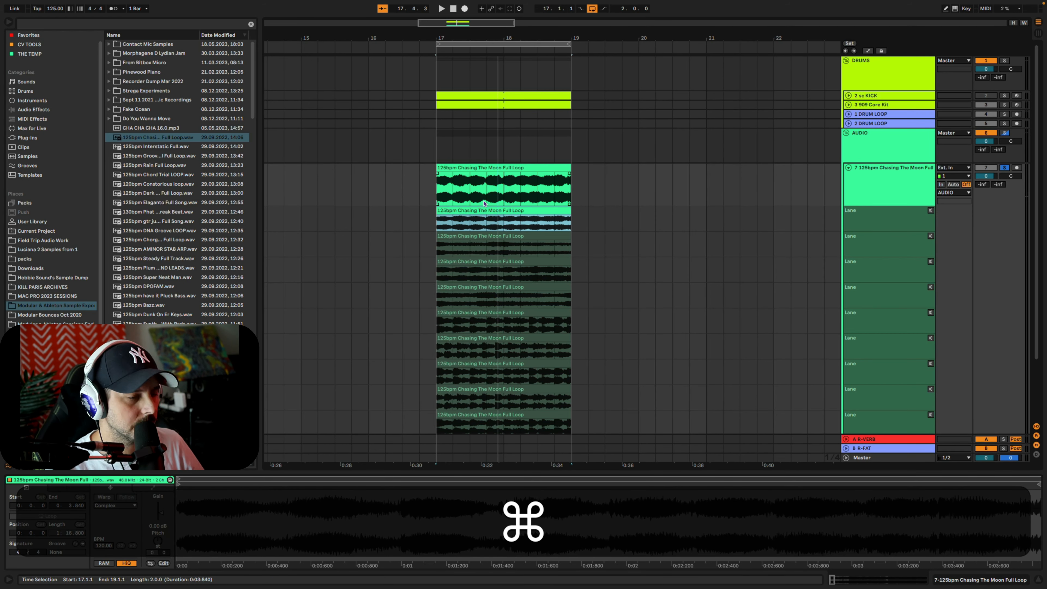
key(super+b)
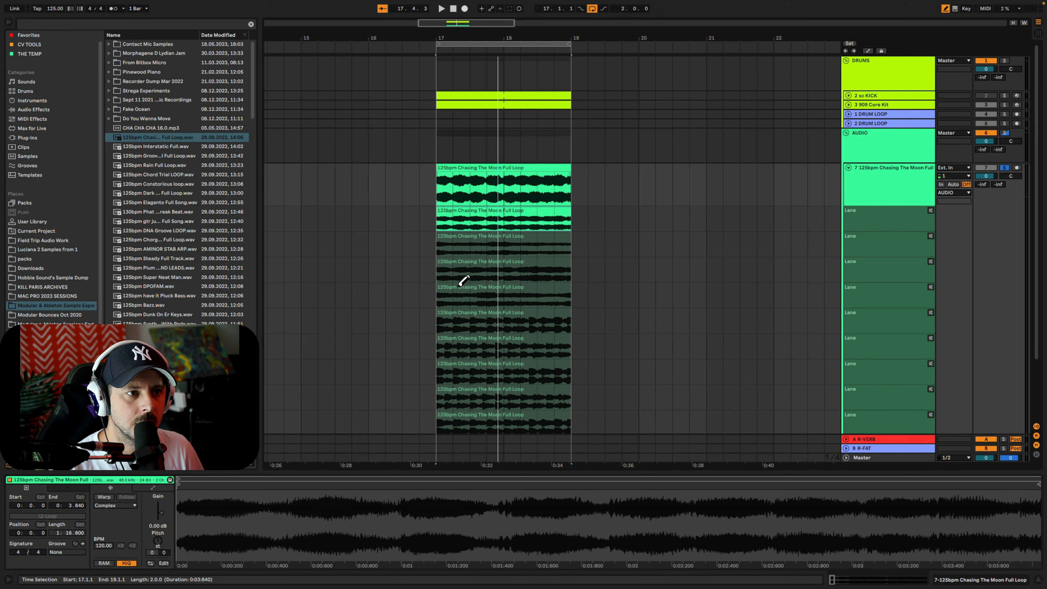
key(b)
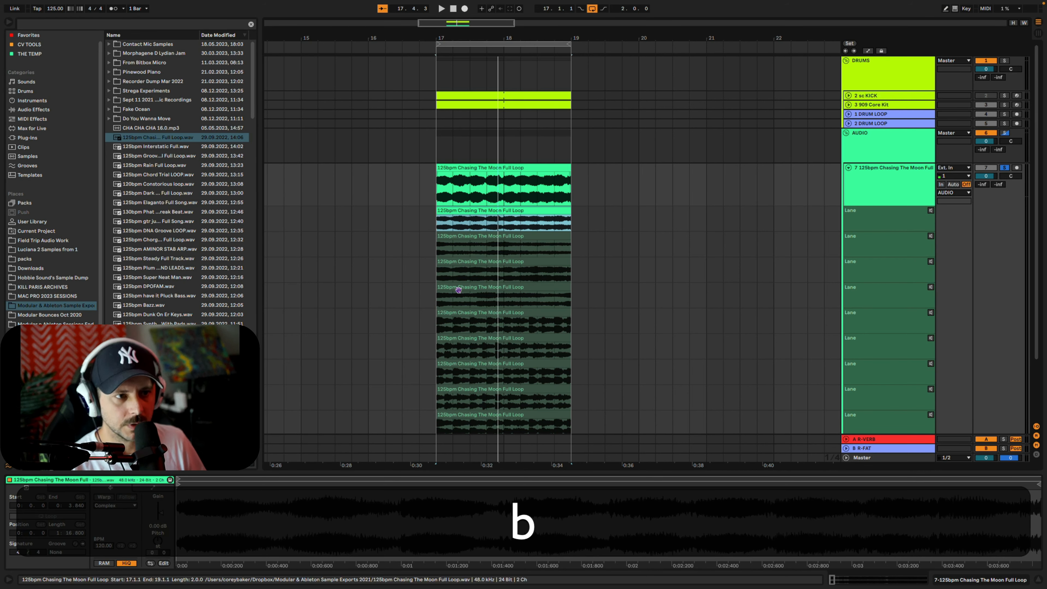
click(446, 276)
click(460, 306)
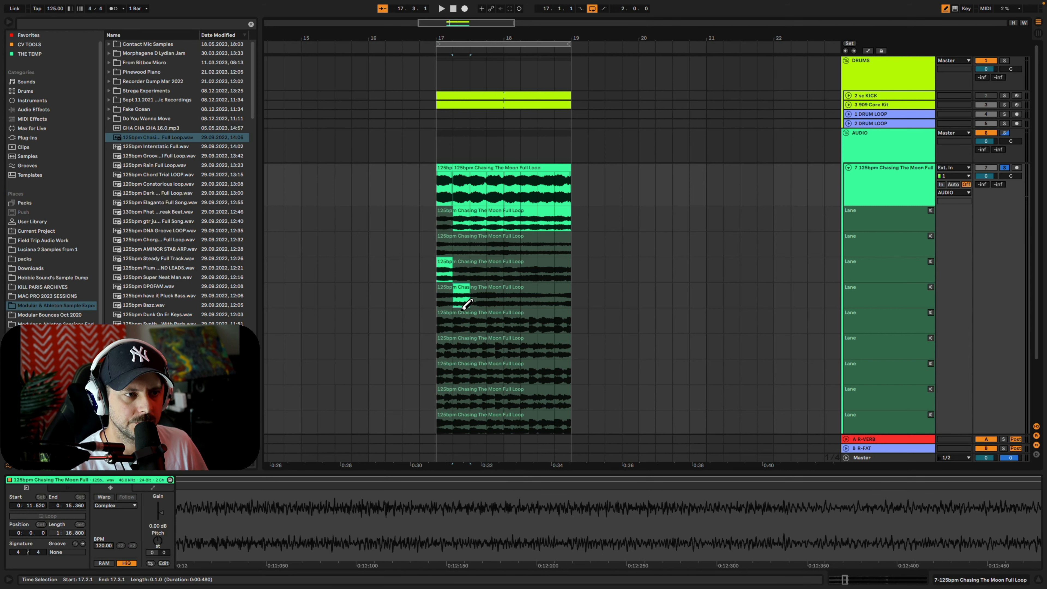
click(480, 325)
click(495, 246)
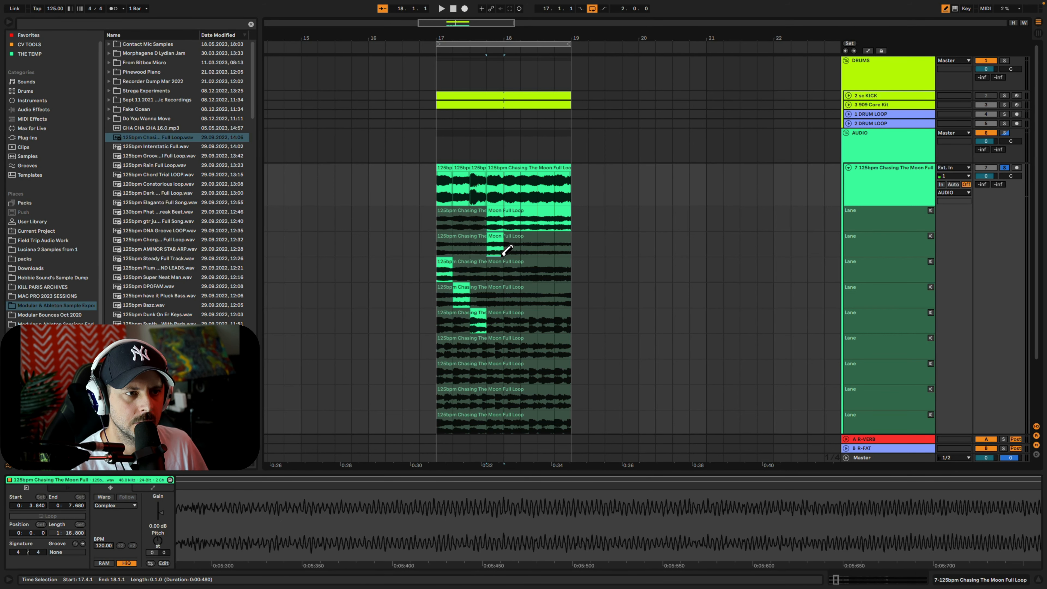
Comp bar 18 beat by beat from take lanes 7, 4, 3 and 2
click(511, 366)
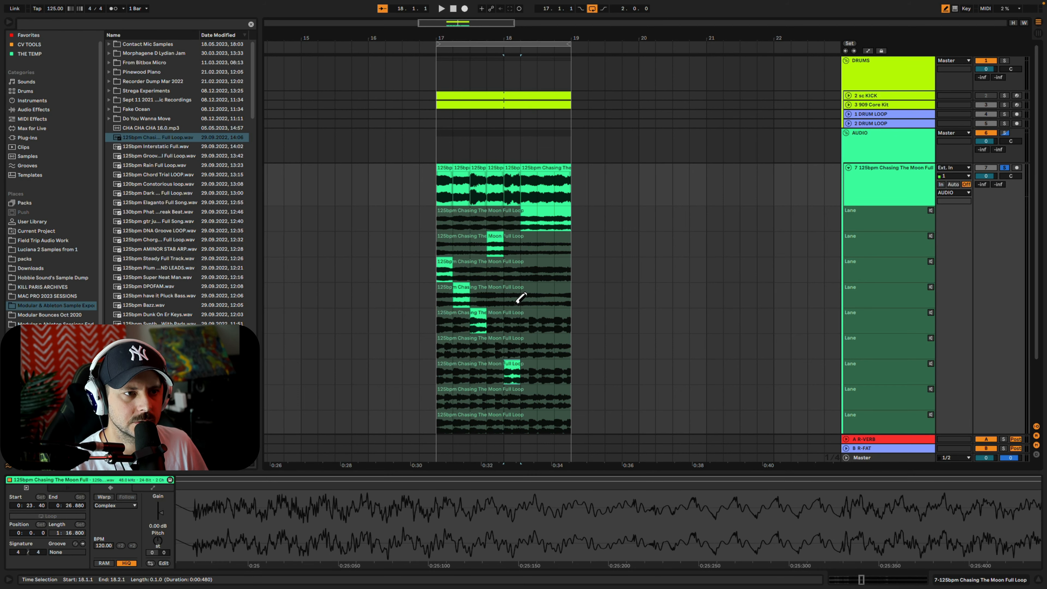
click(527, 297)
click(547, 266)
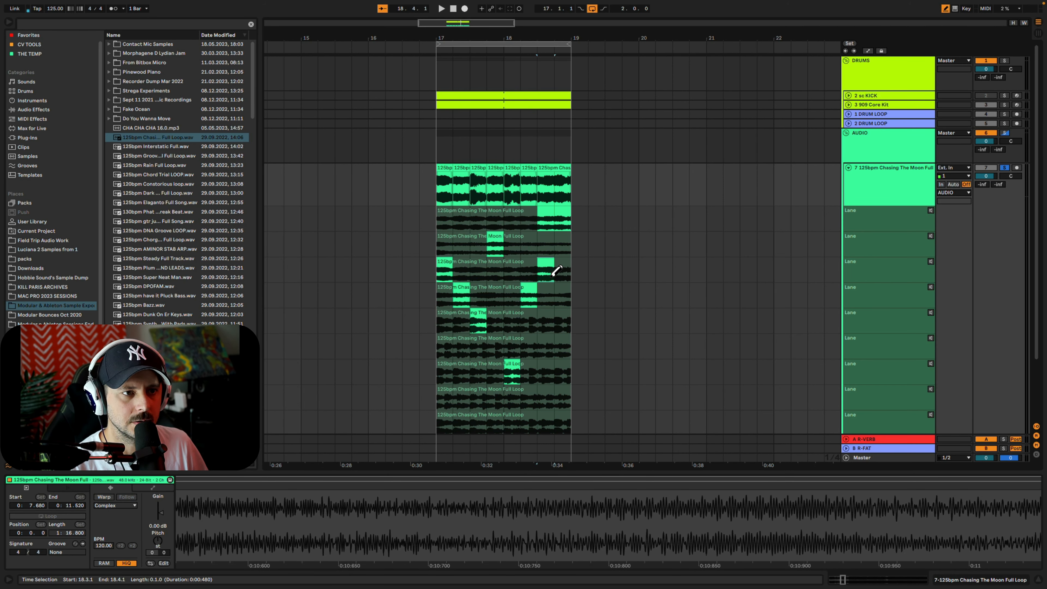
click(567, 246)
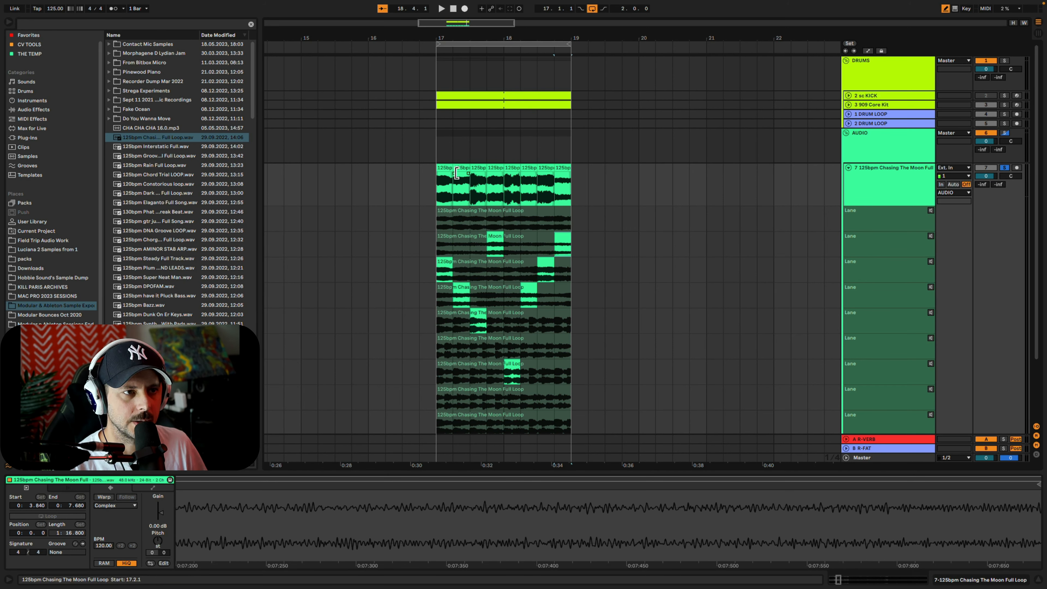
Play the comped loop from bar 17 and turn off solo on the audio track and its group
click(444, 170)
key(space)
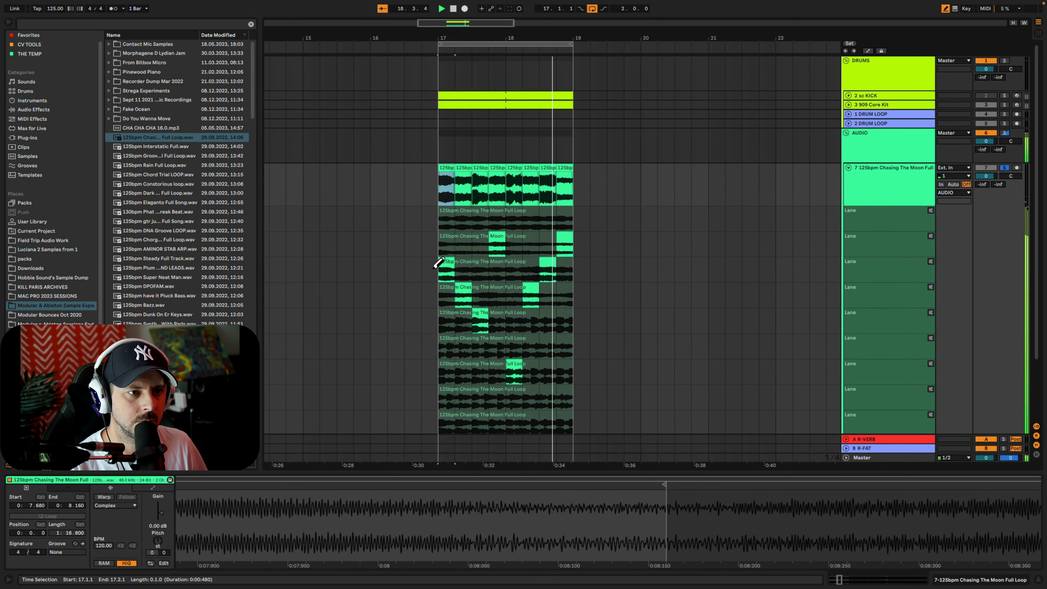
scroll(491, 356, down, 3)
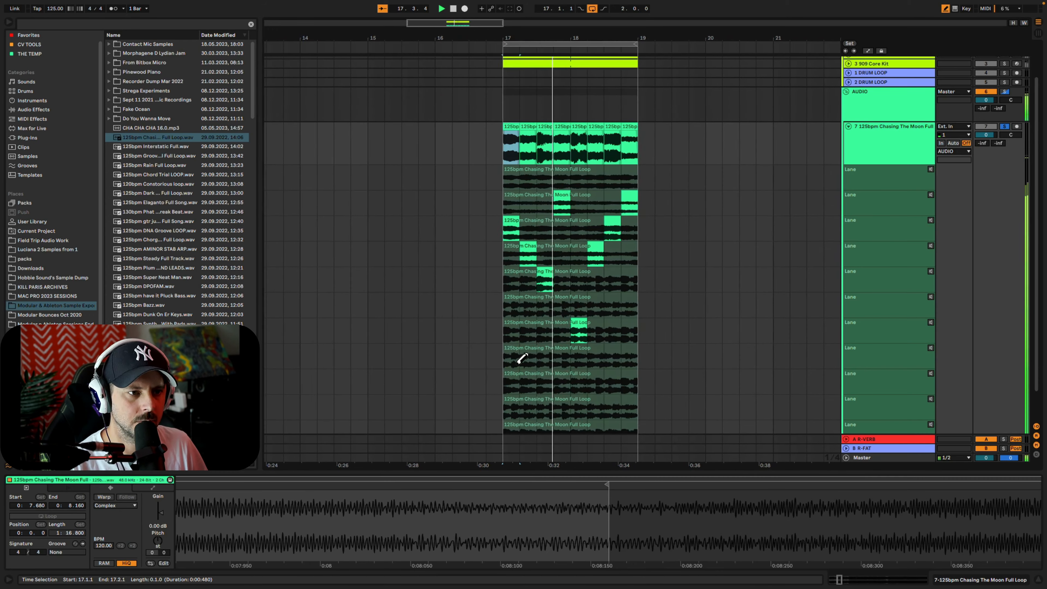
click(1008, 127)
Show the AUDIO group's devices and lower the group's volume to -4.0 dB, stopping playback when done
double_click(895, 110)
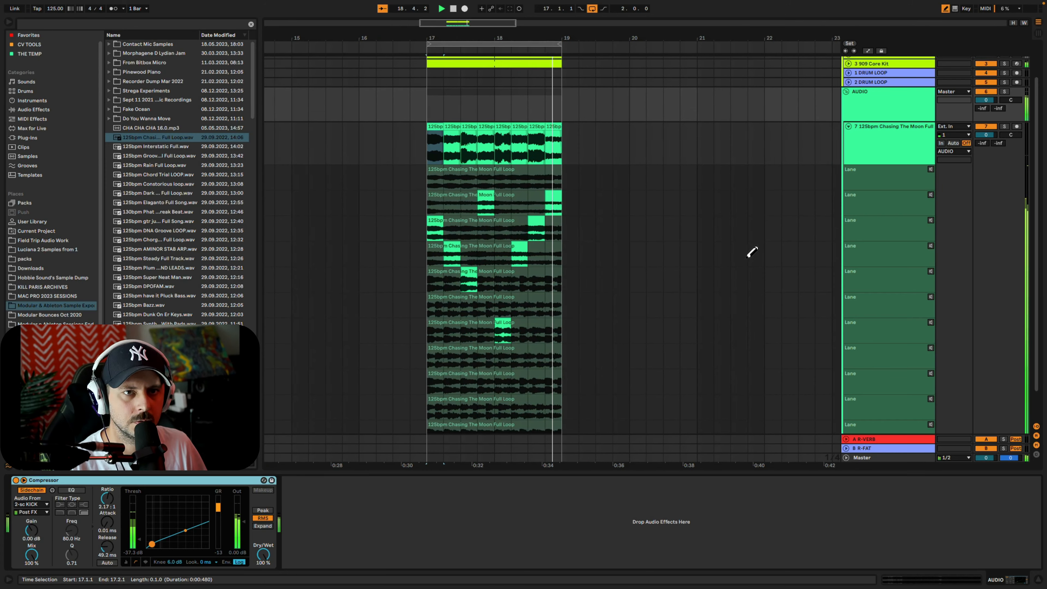
click(986, 101)
key(Down)
key(Down)
key(Down)
key(Down)
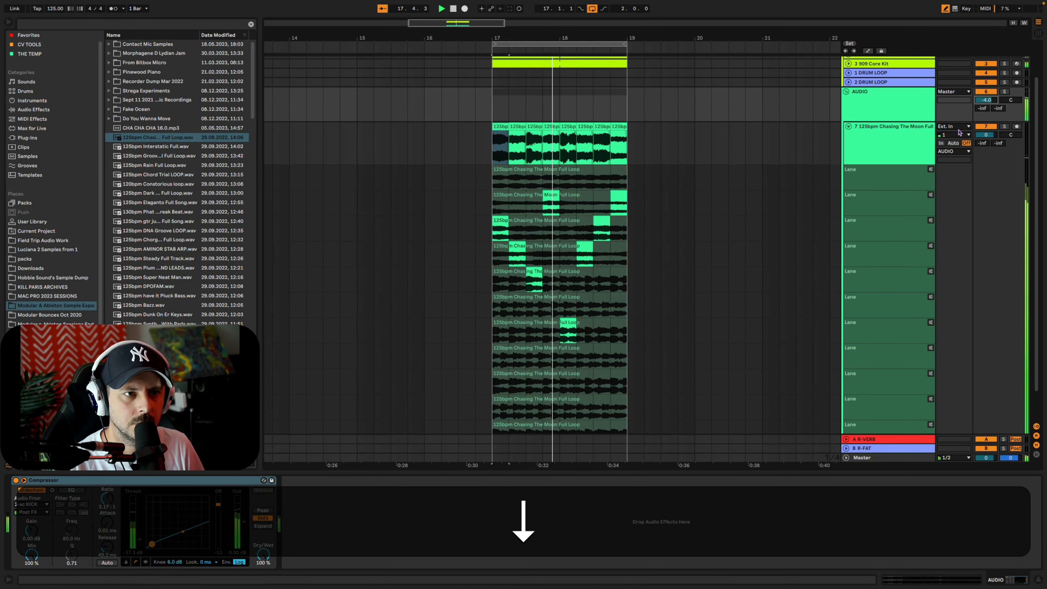
scroll(480, 359, down, 3)
key(space)
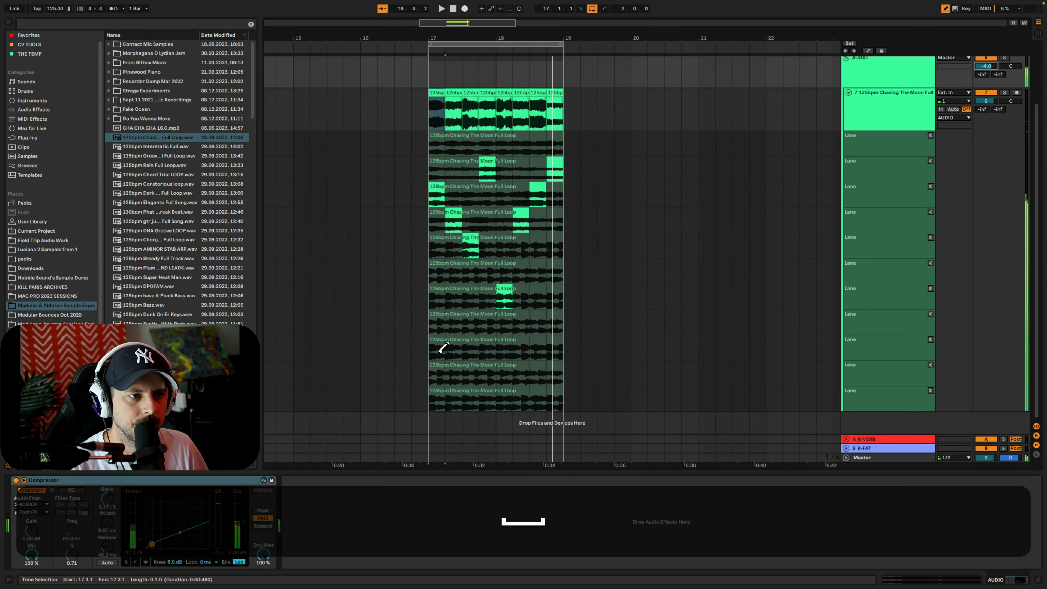
Swap the first beat of bar 17 to take lane 9 and the second beat to lane 6, and audition the comp
click(440, 348)
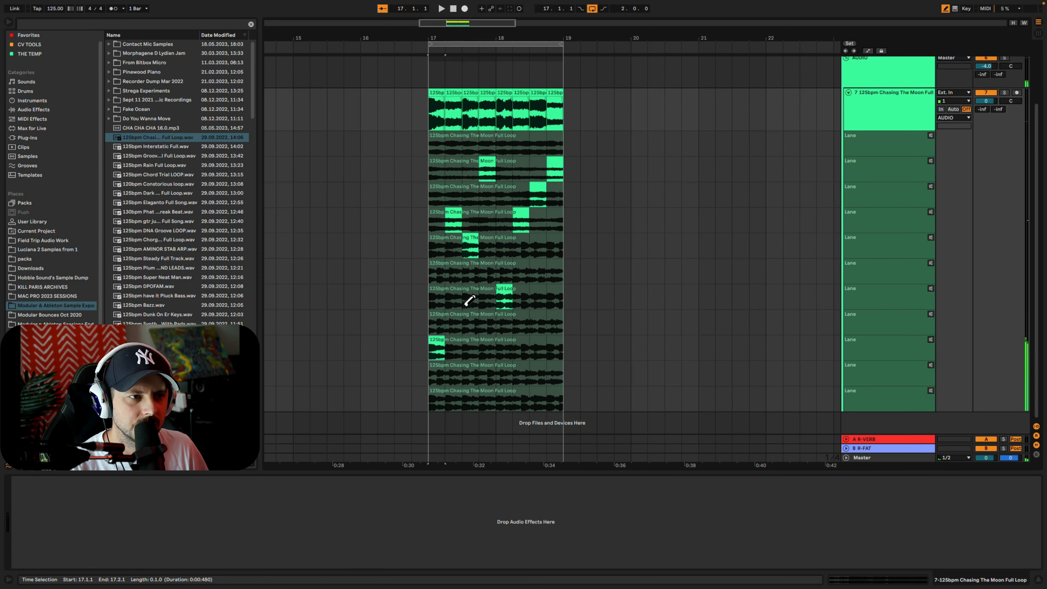
click(458, 281)
key(space)
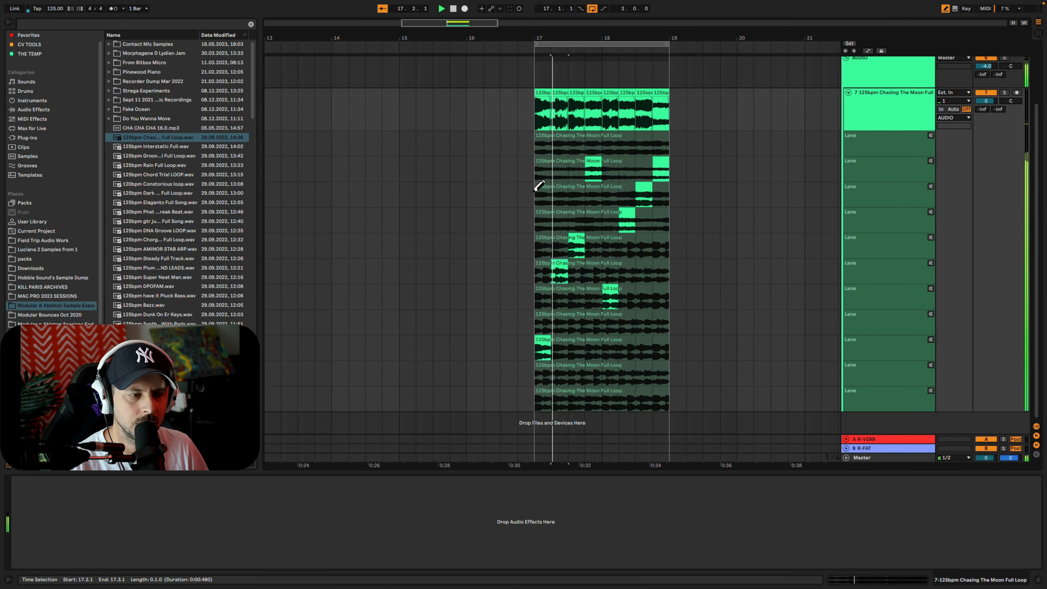
key(space)
Duplicate the whole two-bar comp on the main track from bars 17–19 to bars 19–21
click(533, 92)
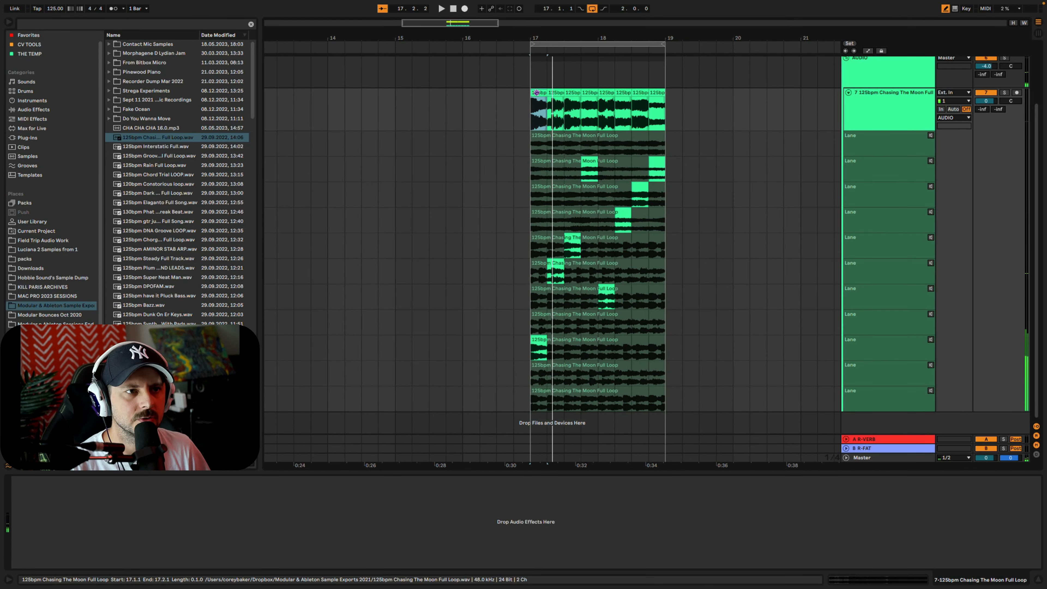
shift+click(655, 95)
key(super+d)
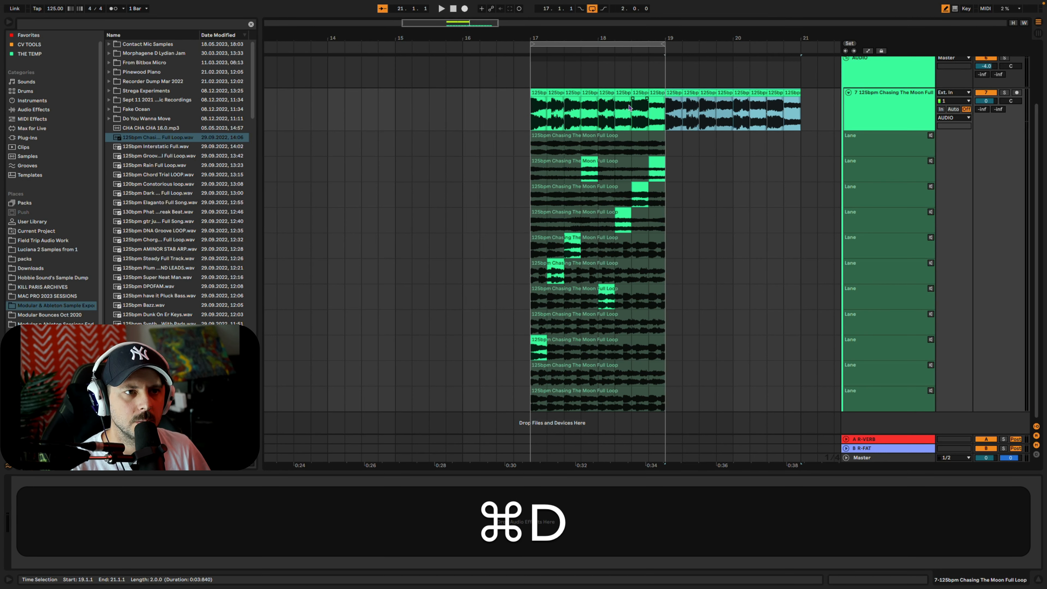
Narrow the grid to eighth notes, re-comp the first three beats of bar 17 from take lanes 1 to 5, and play the result
click(533, 116)
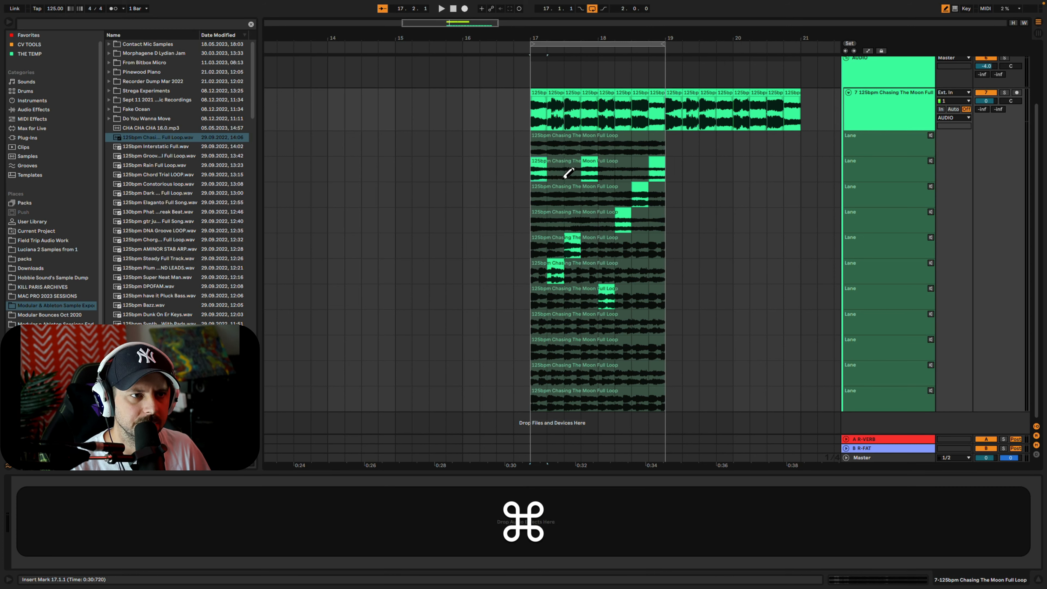
key(super+i)
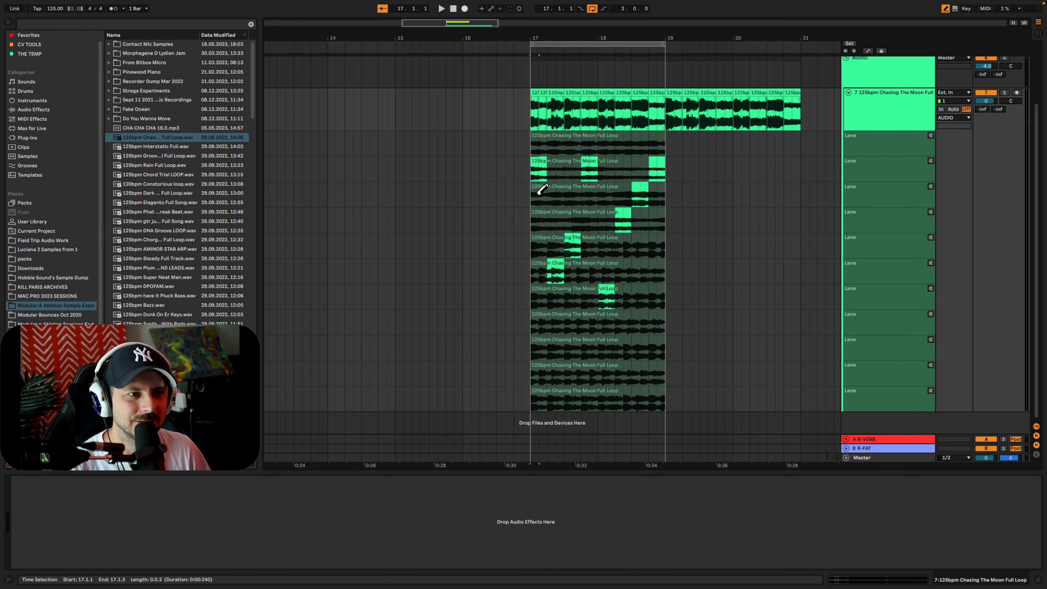
click(543, 206)
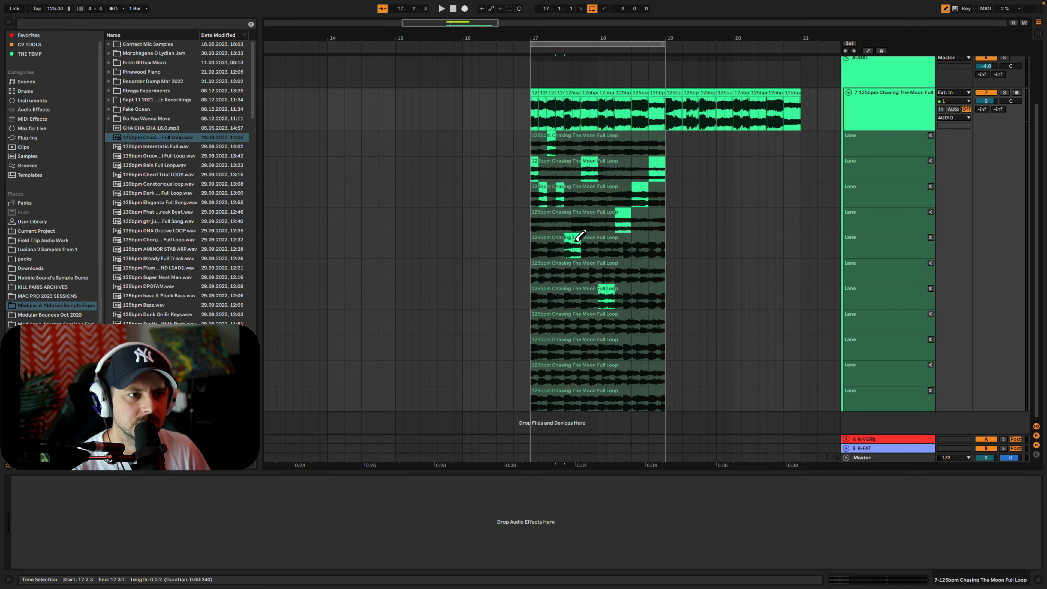
key(space)
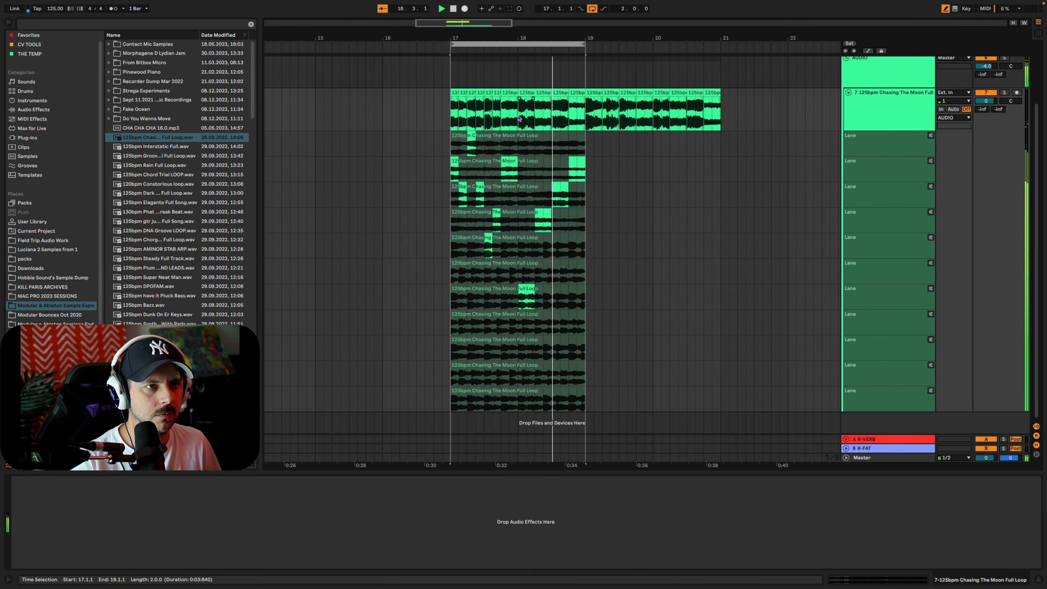
click(493, 92)
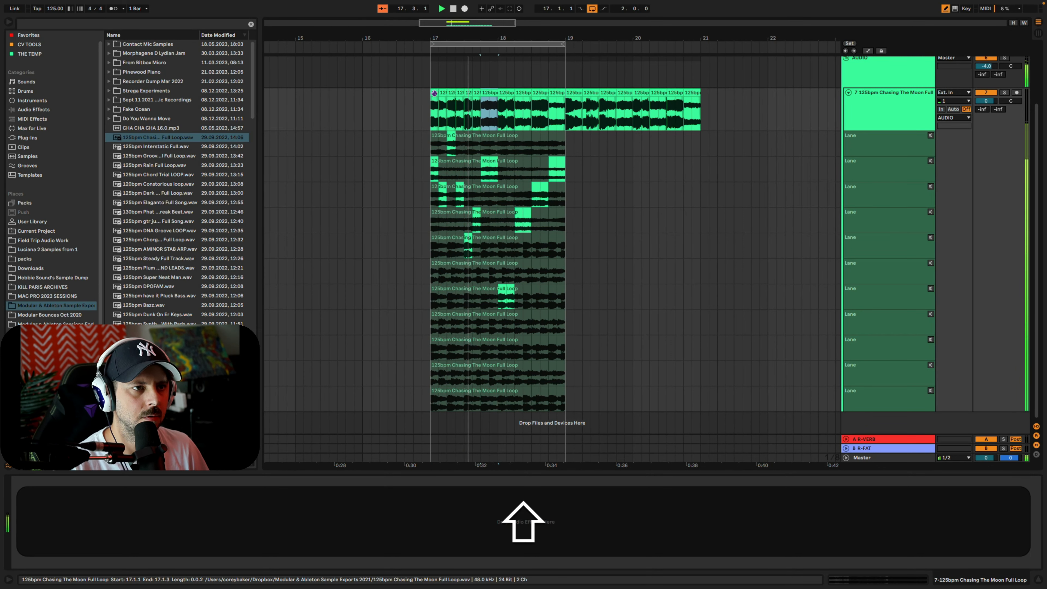
Extend the kick and 909 Core Kit clips to bar 21, stretch the loop to bars 17–21, and play the arrangement
shift+click(435, 94)
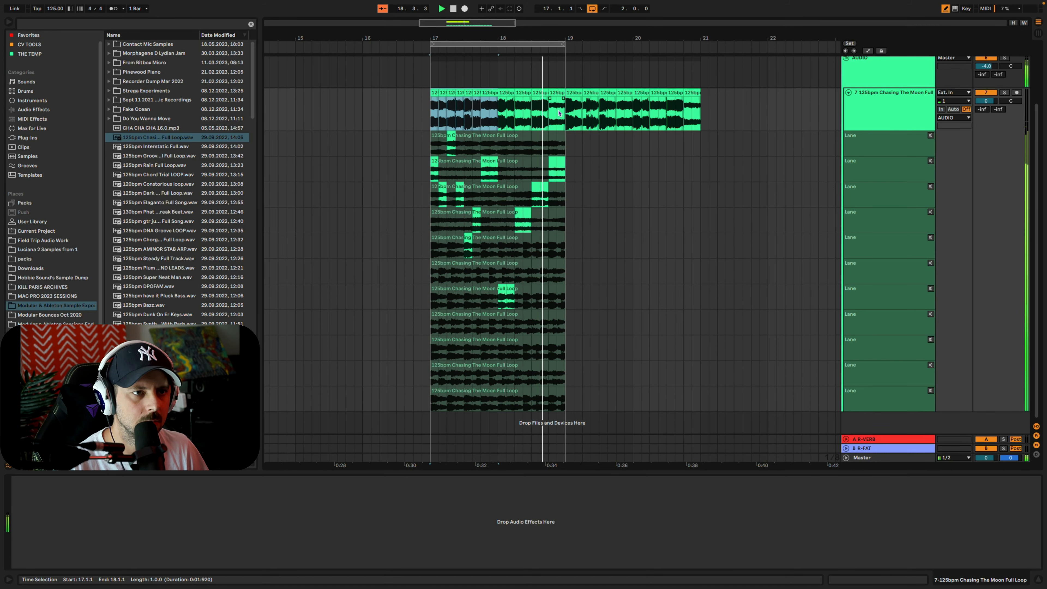
scroll(563, 122, up, 3)
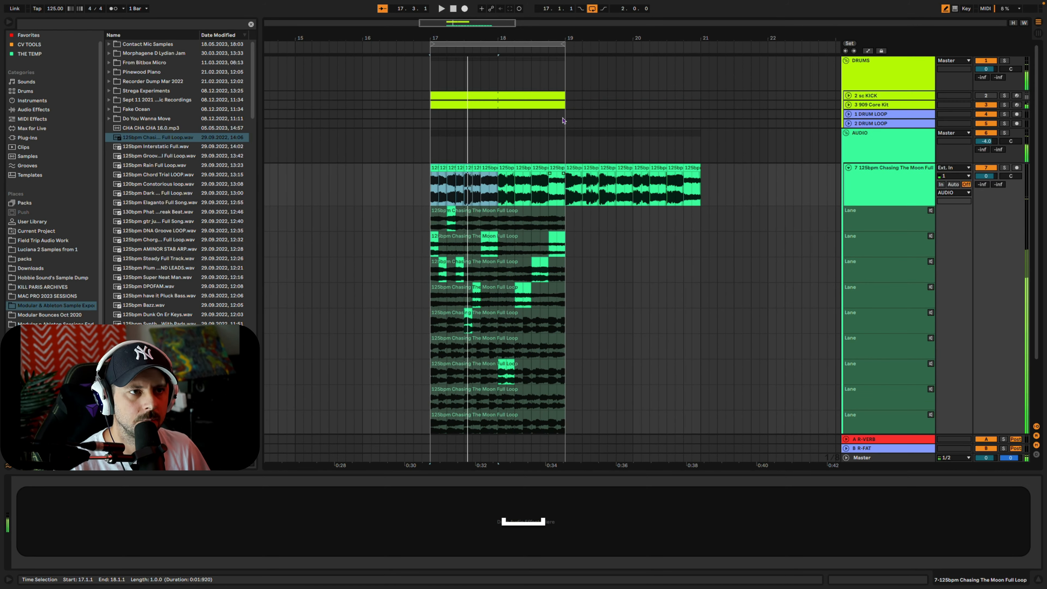
click(562, 105)
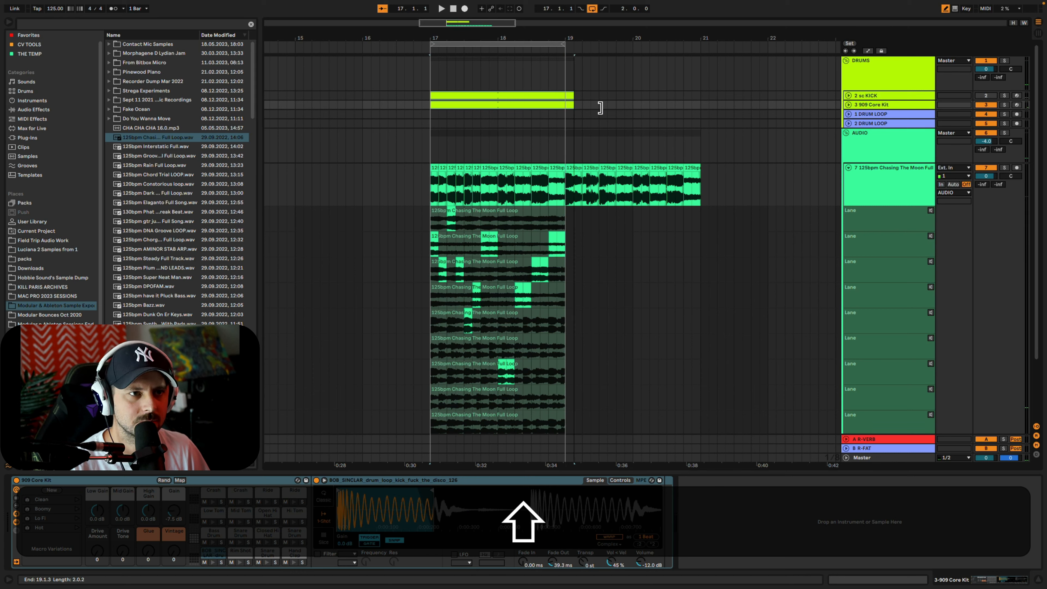
drag(600, 107, 701, 106)
drag(564, 48, 700, 47)
key(space)
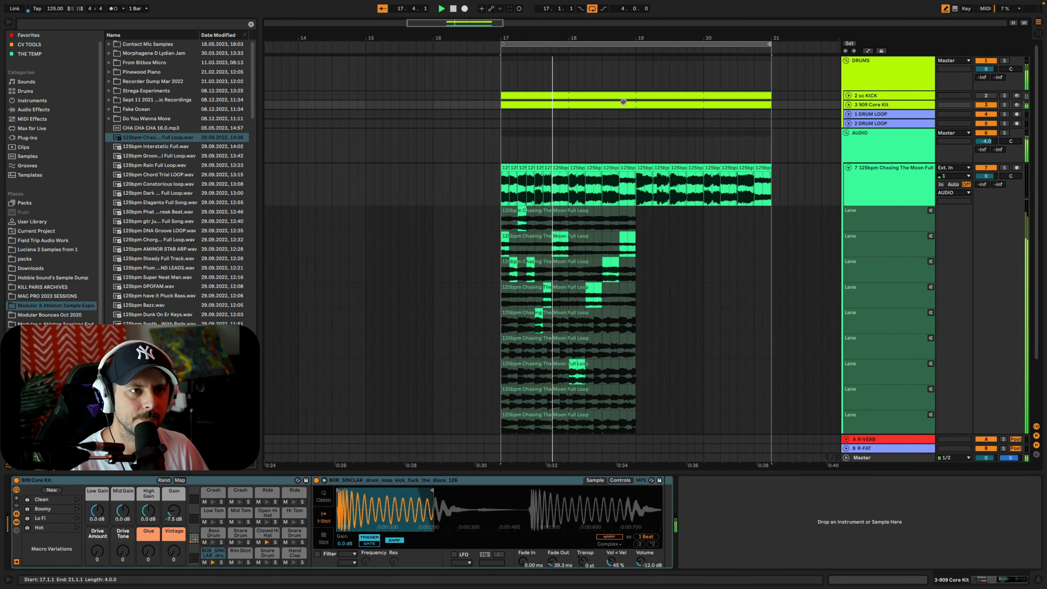
Add Hand Clap notes on beats 2 and 4 of the 909 Core Kit clip, audition them, and leave draw mode
click(619, 104)
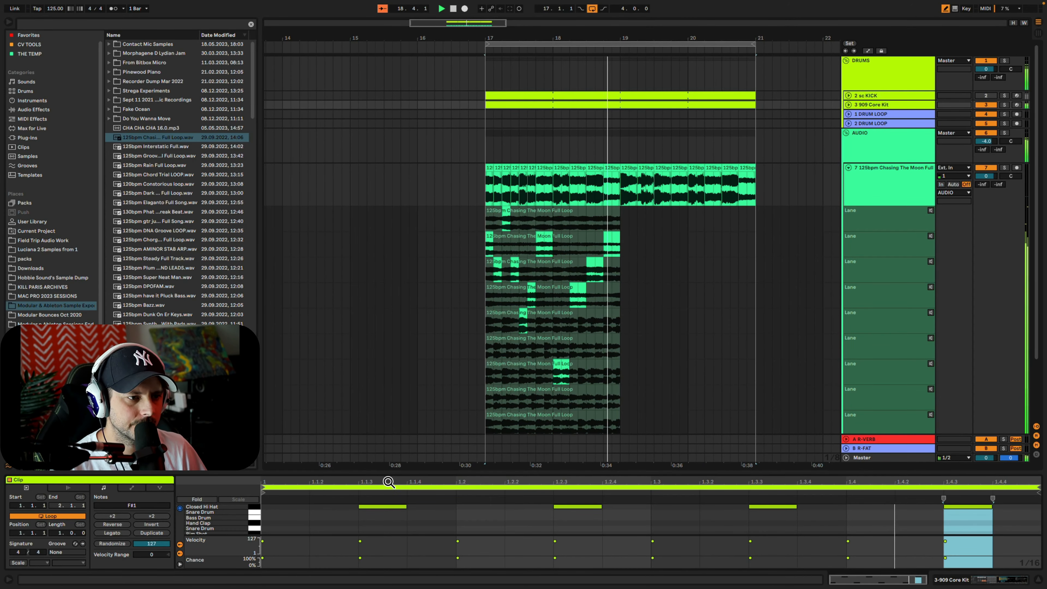
drag(415, 467, 392, 346)
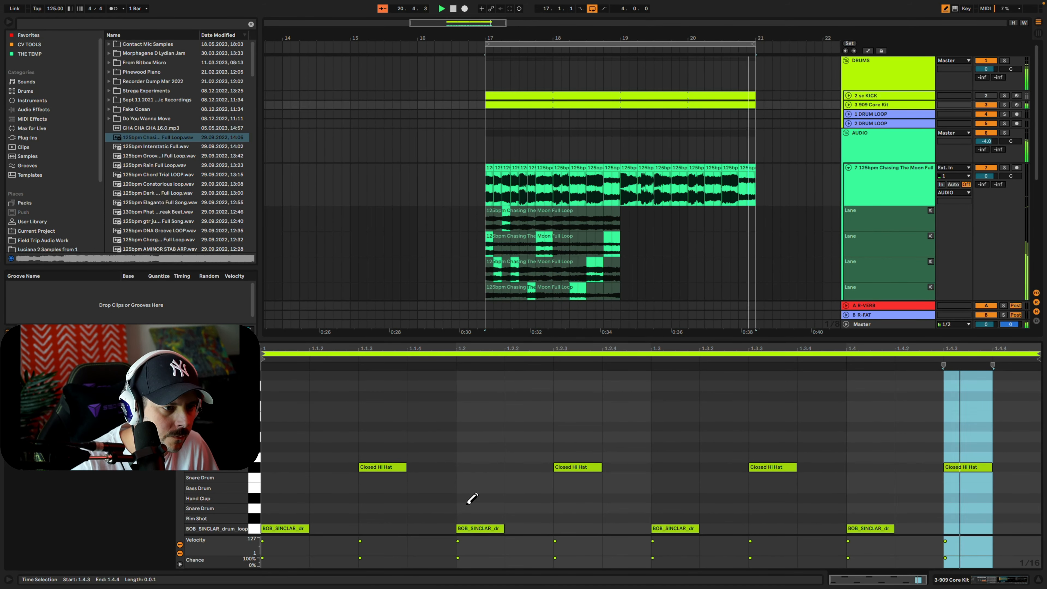
click(472, 498)
click(868, 498)
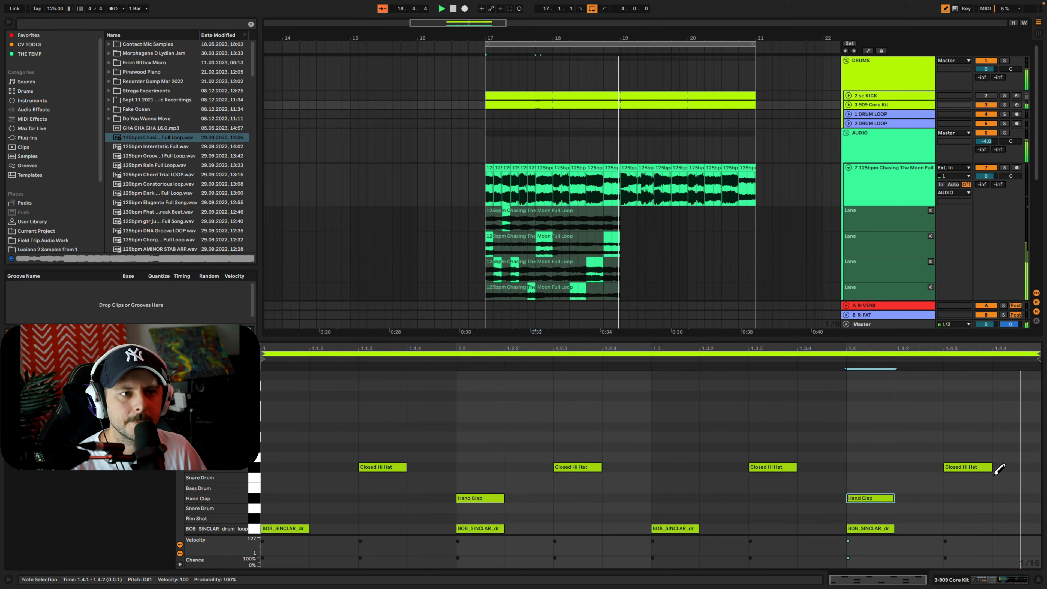
drag(804, 338, 841, 472)
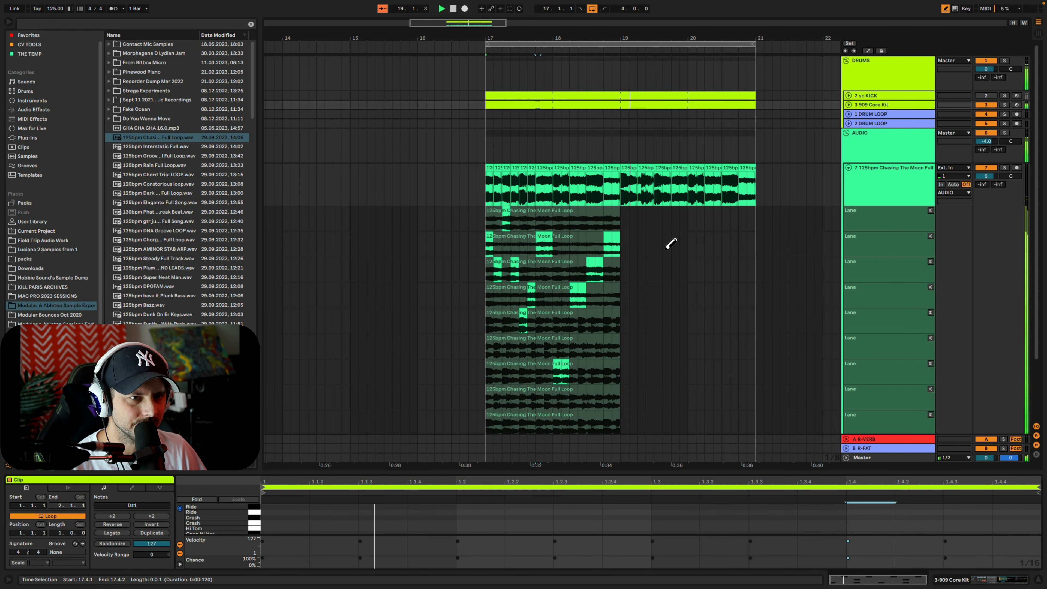
key(space)
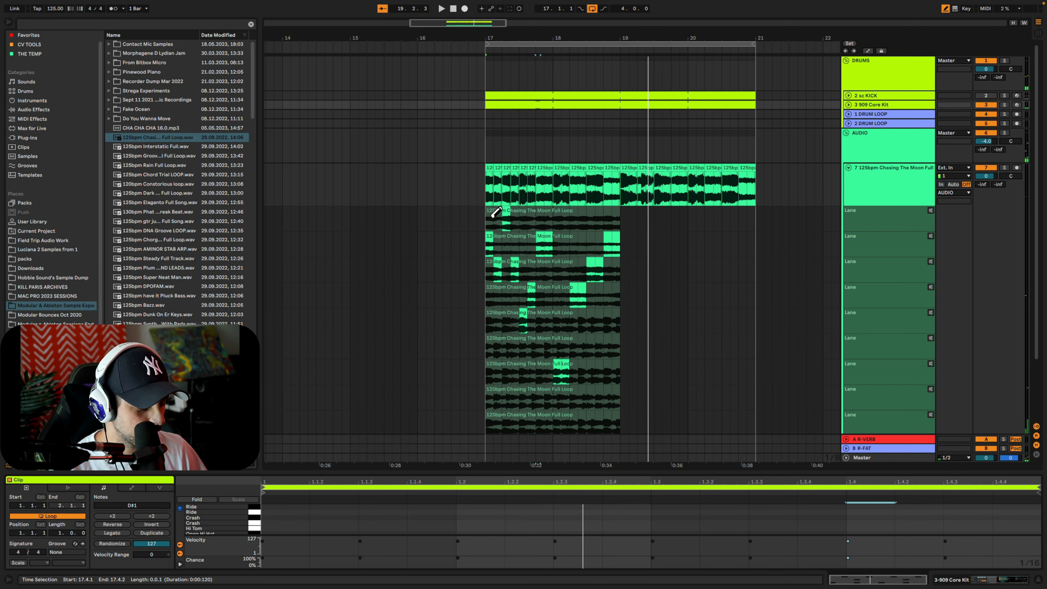
key(b)
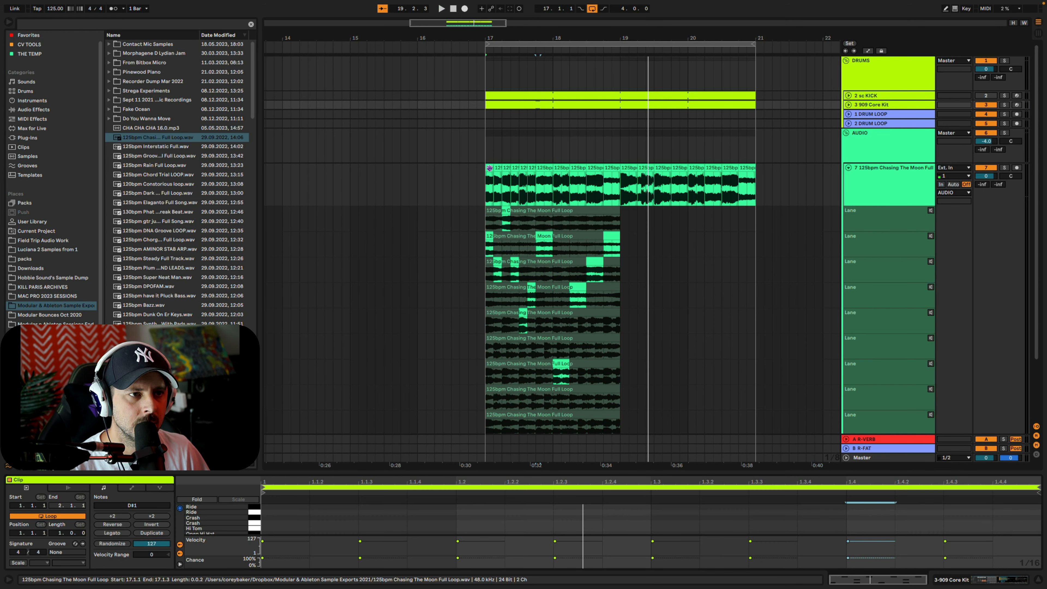
Move all comped clips in bars 17–21 of the main audio track so they start at bar 19
click(486, 169)
shift+click(744, 169)
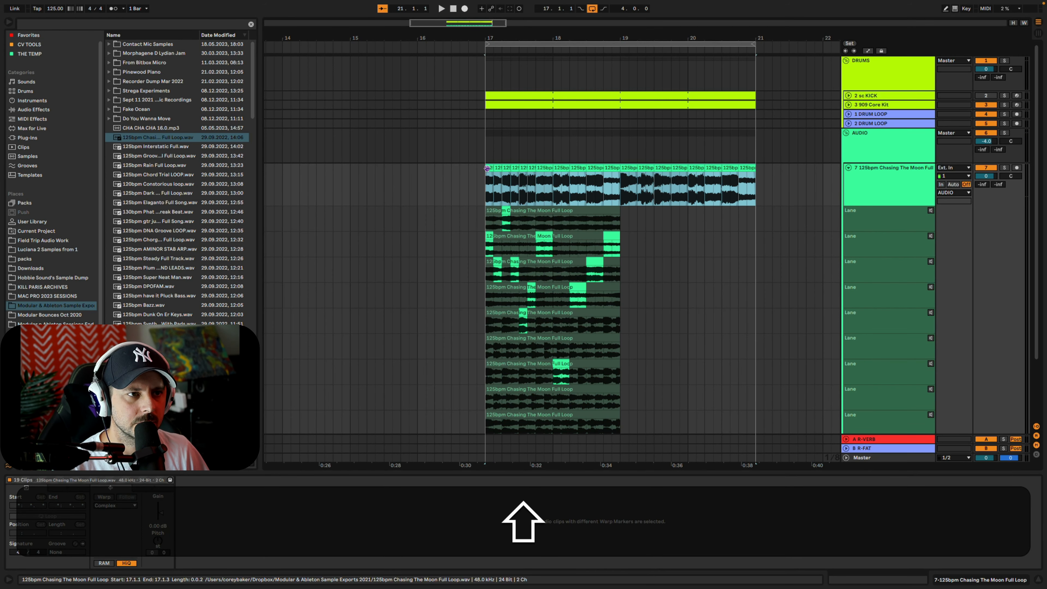
drag(486, 169, 622, 169)
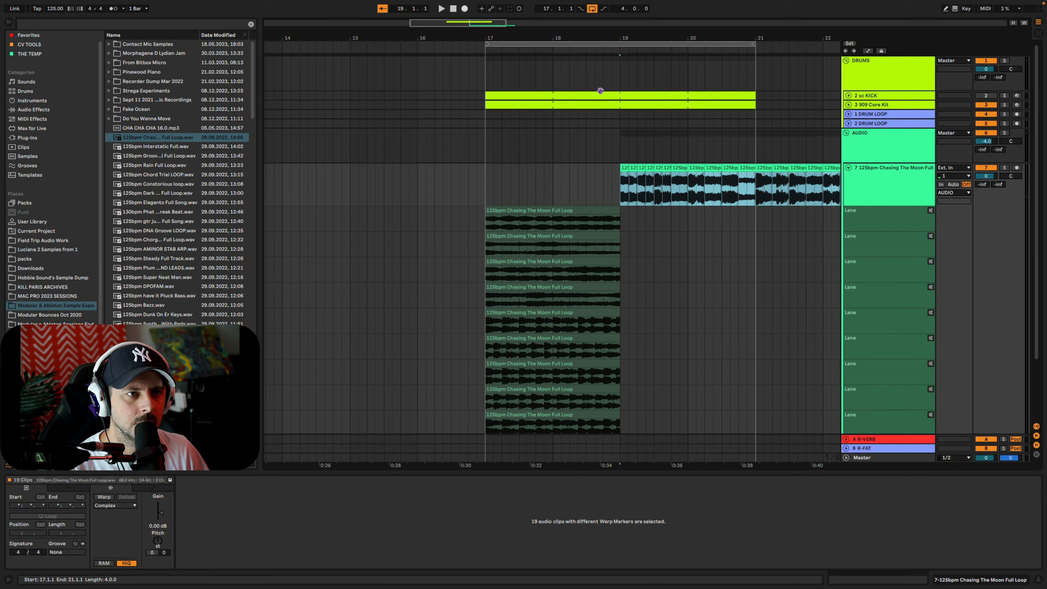
Extend the kick and 909 Core Kit clips to bar 23 to cover the moved comp
click(696, 94)
shift+click(749, 105)
drag(755, 104, 800, 117)
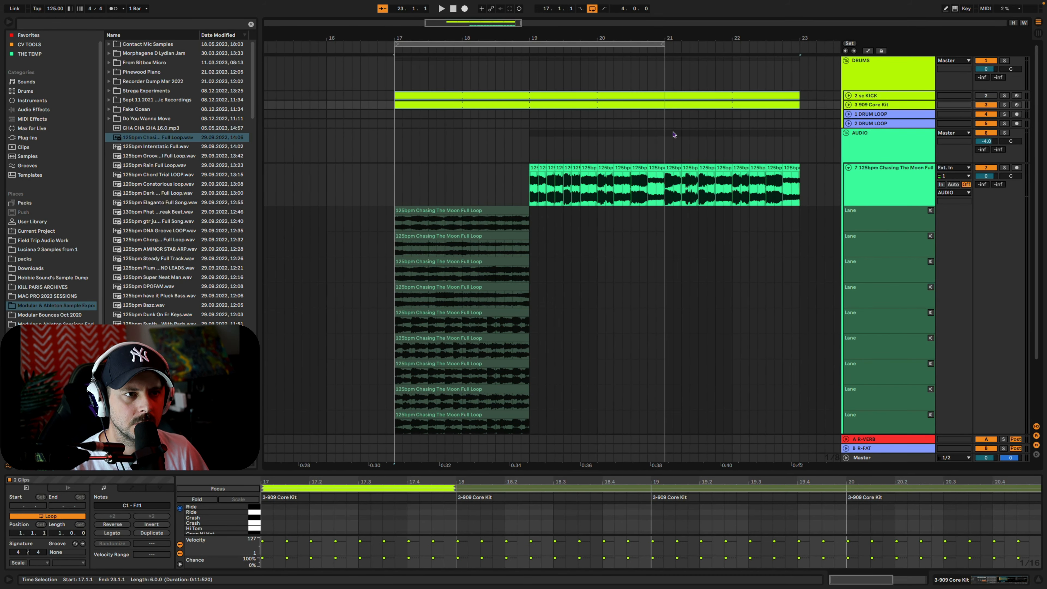
Select the clips on all eleven take lanes and turn on Warp for them
scroll(460, 274, down, 1)
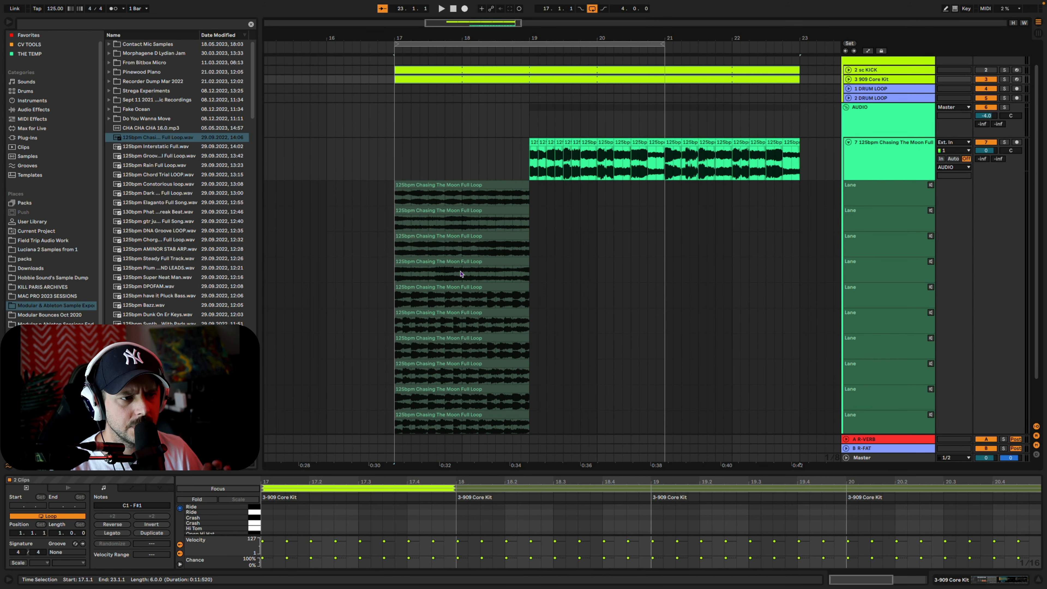
scroll(461, 273, down, 2)
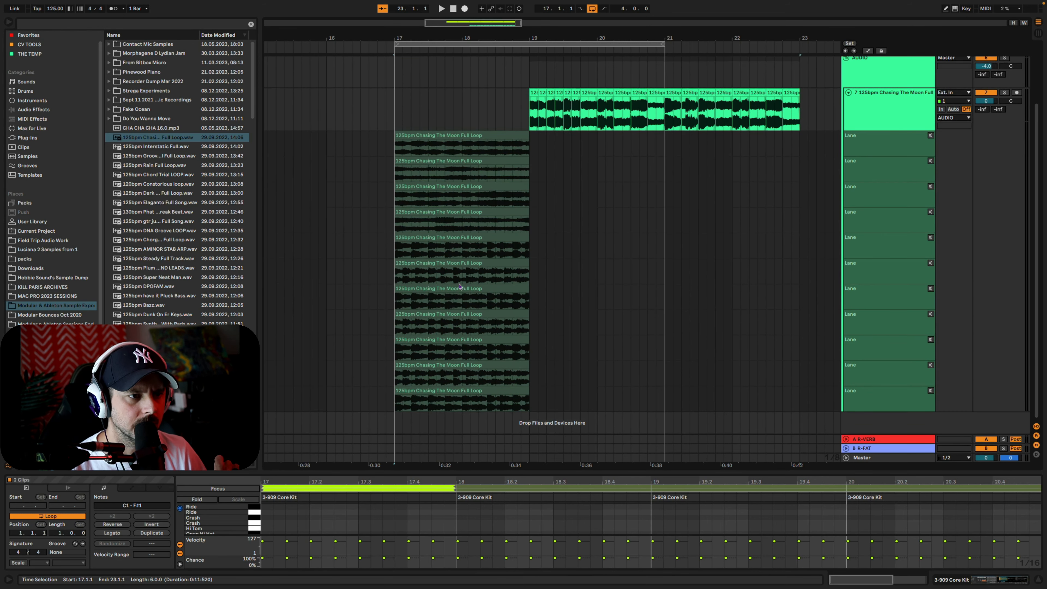
click(435, 289)
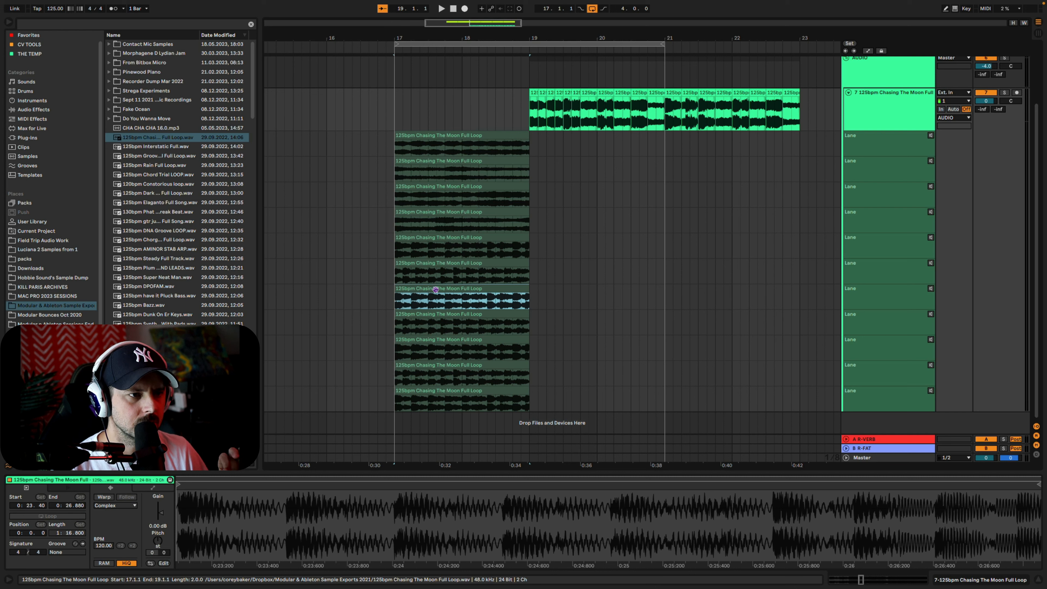
key(Up)
key(Up)
key(Up)
key(Up)
key(Up)
key(Up)
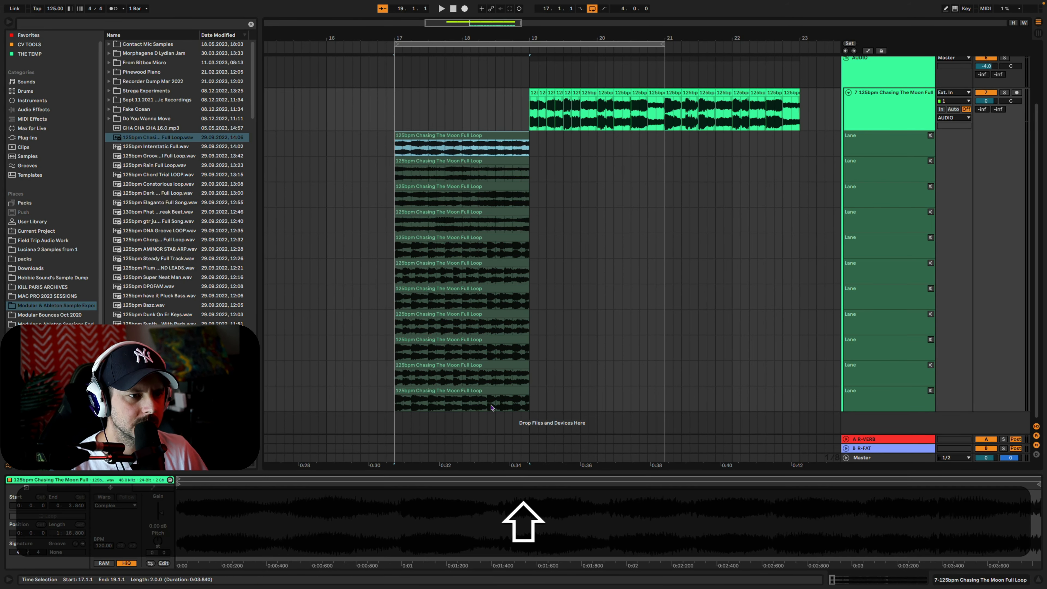
shift+click(491, 408)
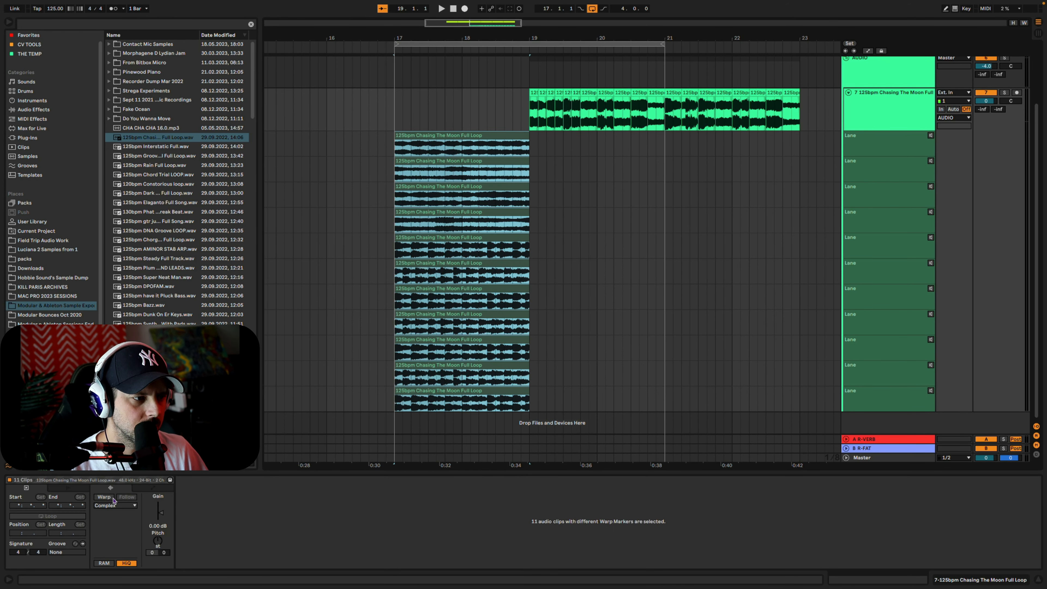
Set the take lane 11 clip's warp mode to Beats, preserving 1/16 with transient looping off and a reduced envelope
click(444, 407)
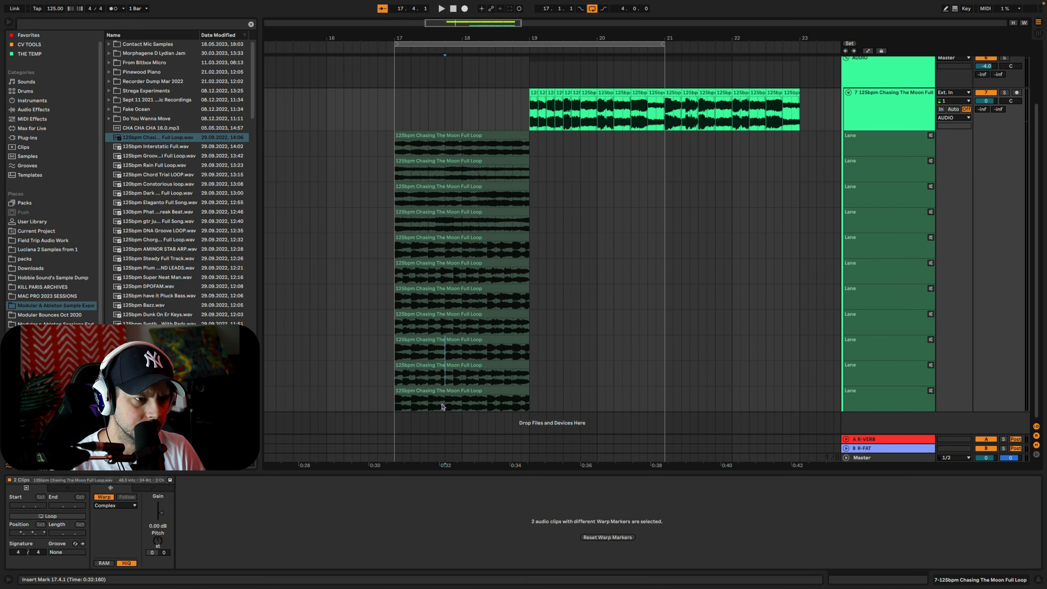
click(445, 391)
click(120, 507)
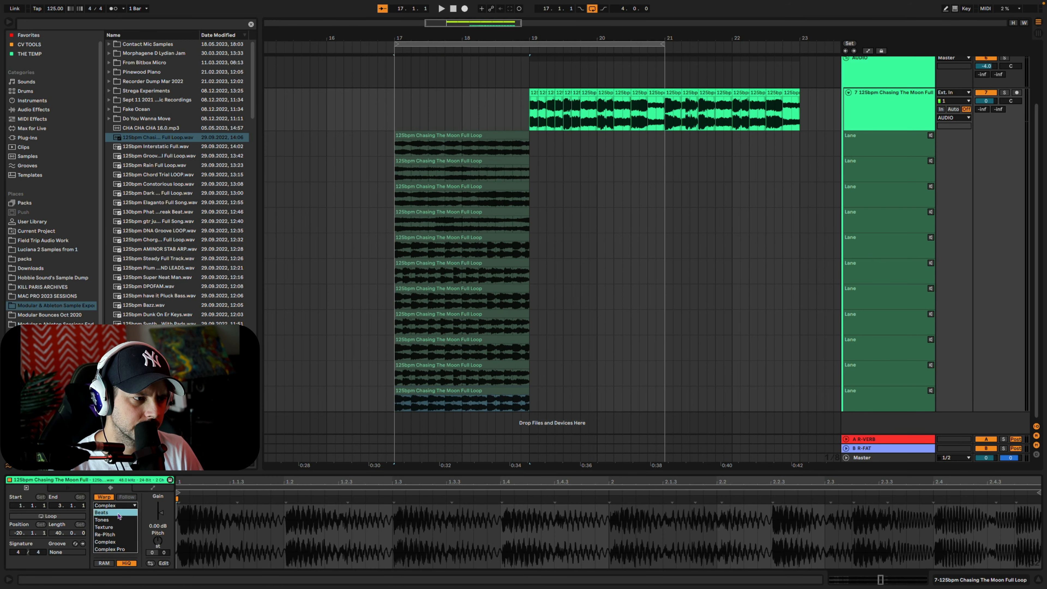
click(111, 505)
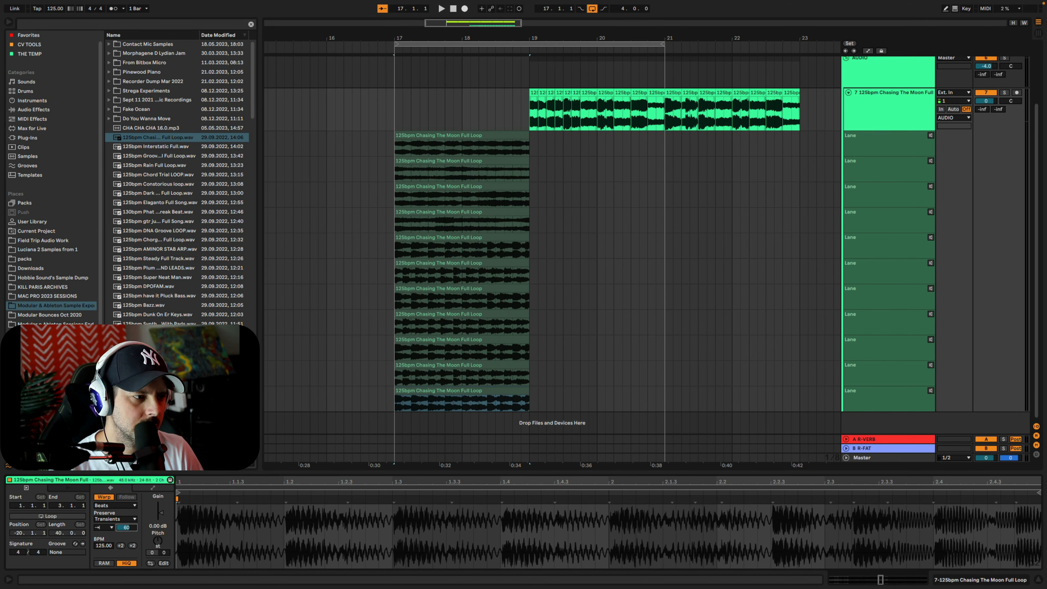
click(129, 519)
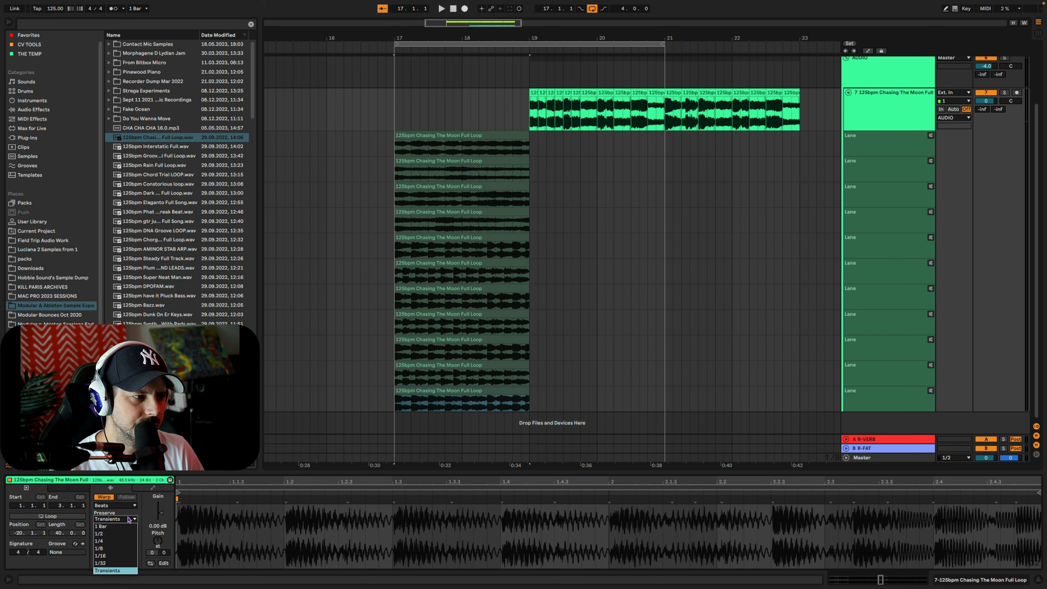
click(114, 556)
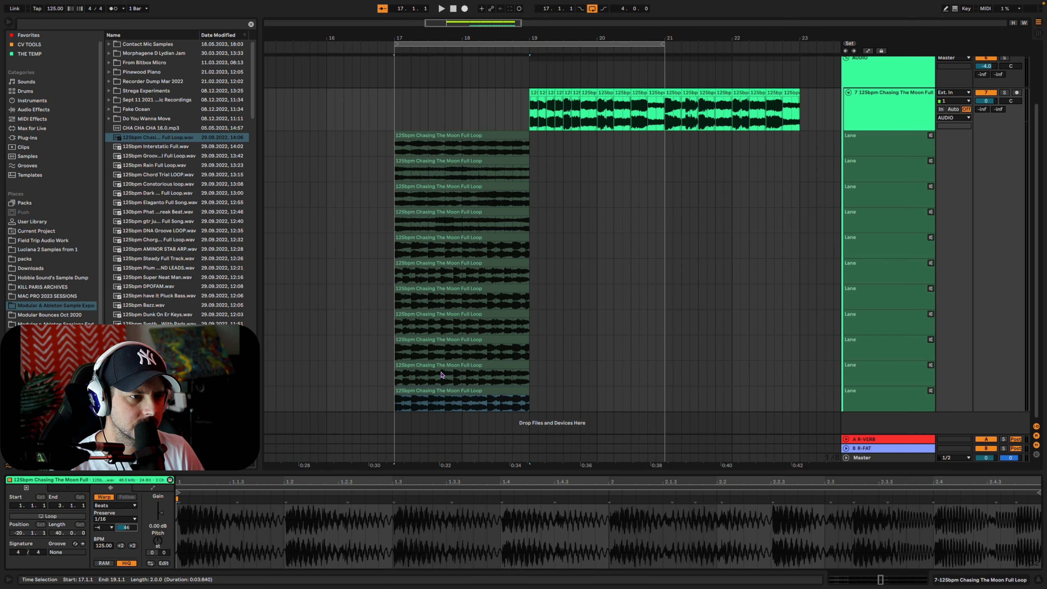
Set the take lane 10 clip's warp mode to Beats, preserving 1/8 with transient looping off and a reduced envelope
click(406, 376)
click(116, 505)
click(118, 513)
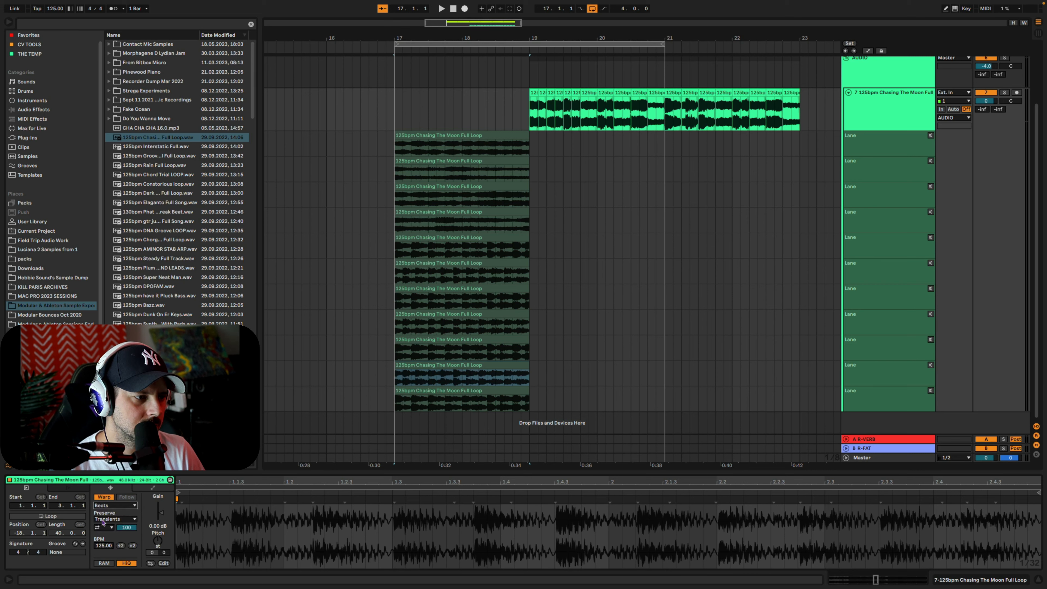
click(104, 528)
click(112, 520)
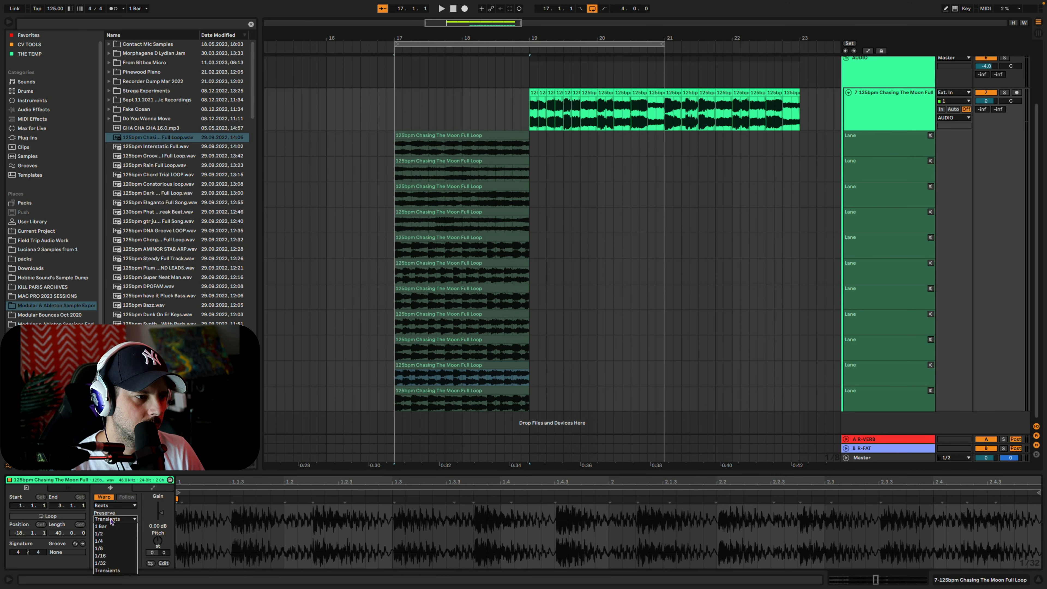
click(111, 556)
click(117, 519)
click(116, 549)
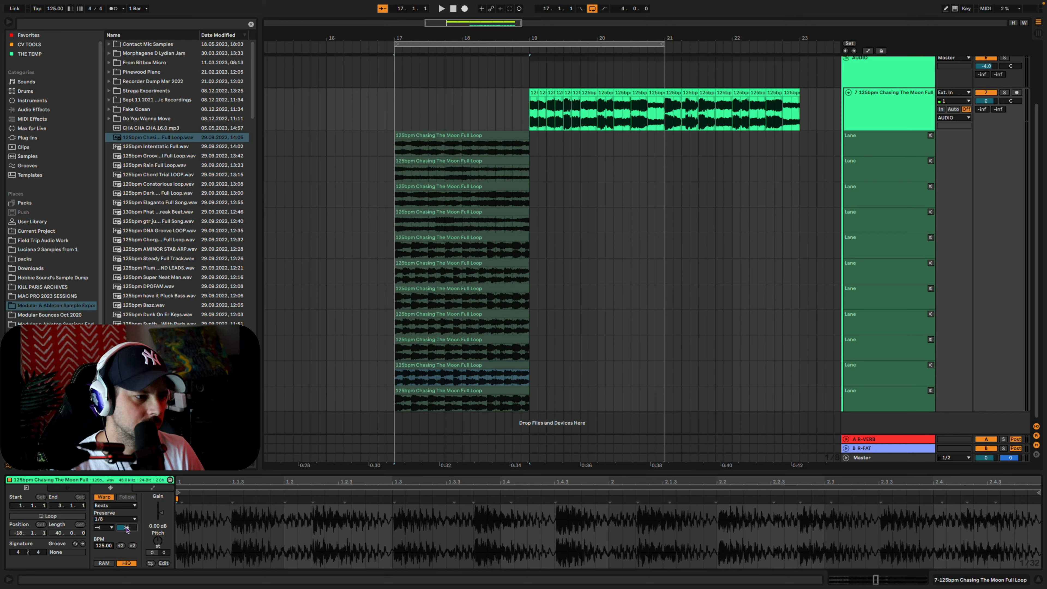
Reverse the clips on take lanes 9 and 7, keeping their warp mode on Complex
click(466, 342)
click(107, 506)
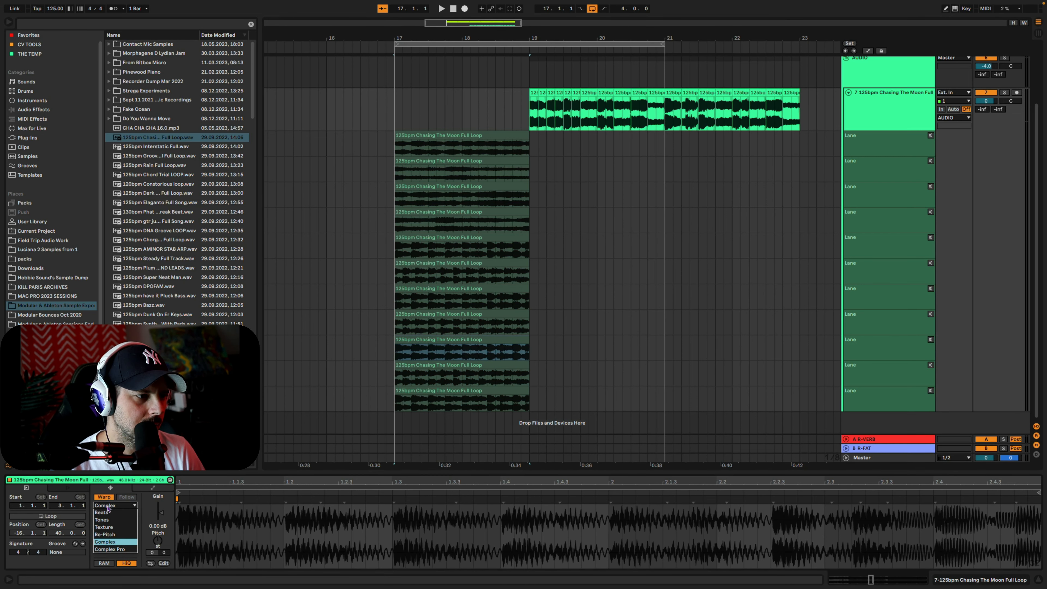
click(107, 506)
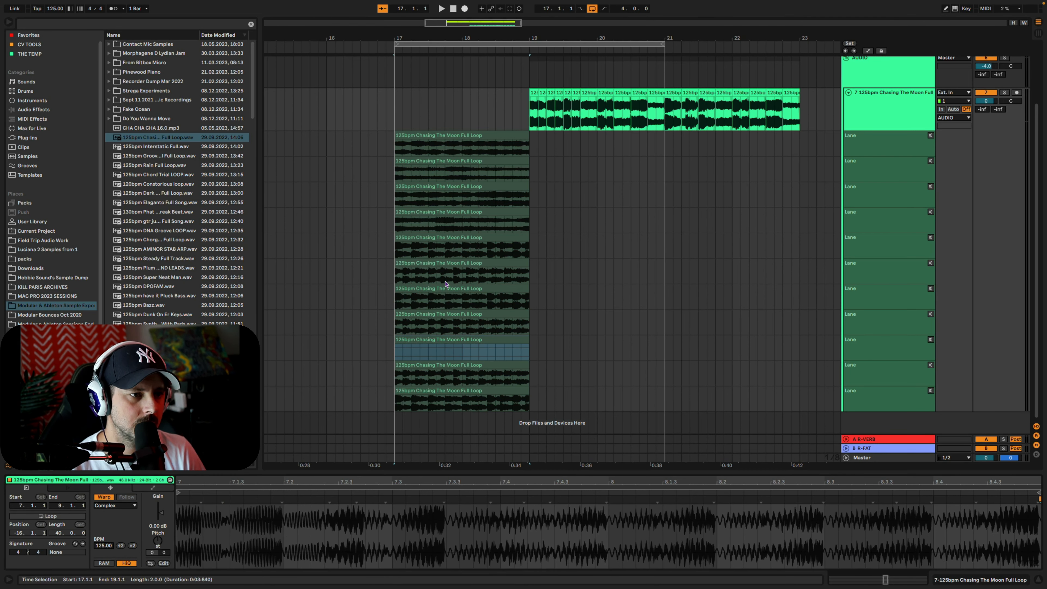
click(426, 290)
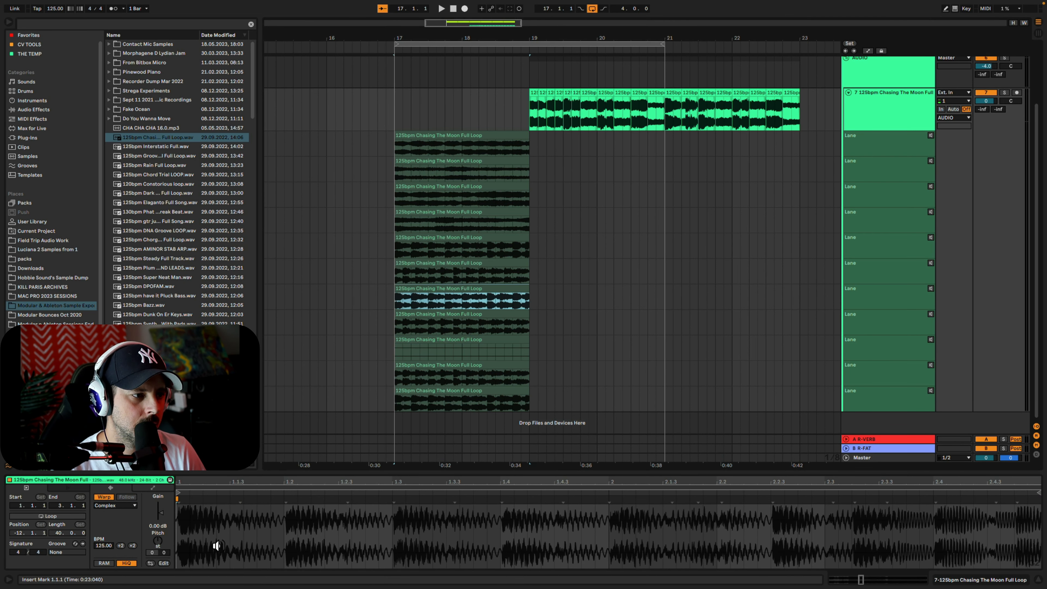
click(150, 563)
Comp bar 17 from lane 11 for beat 1, lane 10 for beat 2, lane 9 from 17.3.1 to 17.3.3, and lane 7 to 18.1.1
drag(409, 404, 436, 351)
key(Return)
key(Return)
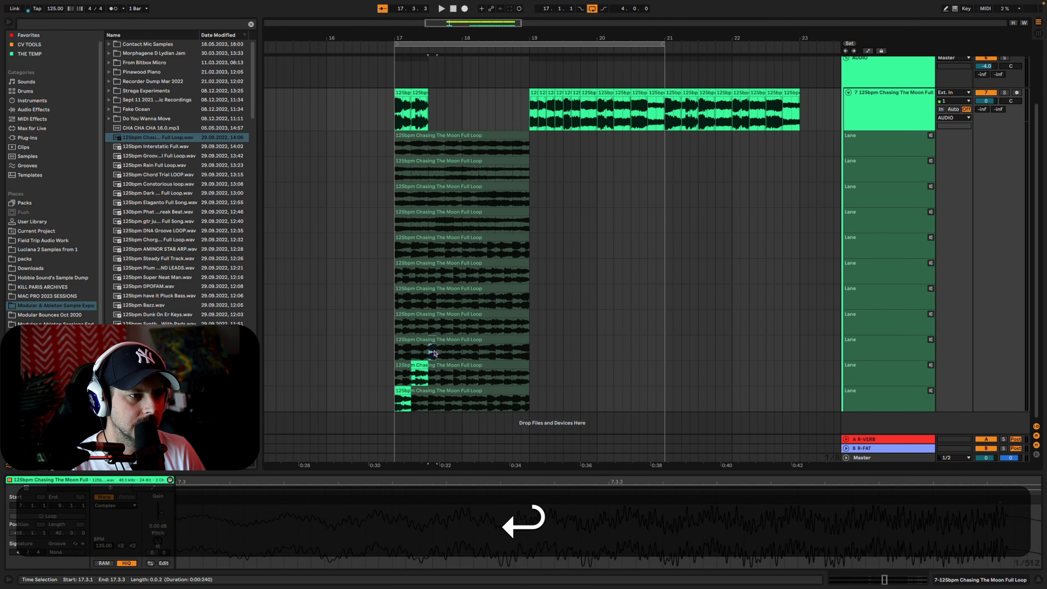
key(Return)
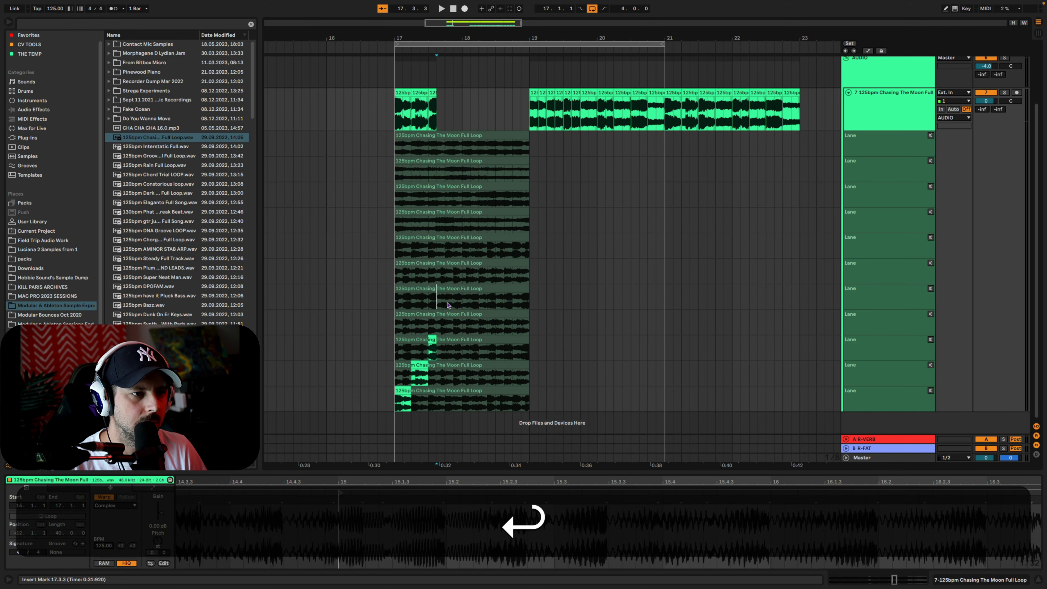
drag(436, 303, 461, 305)
key(Return)
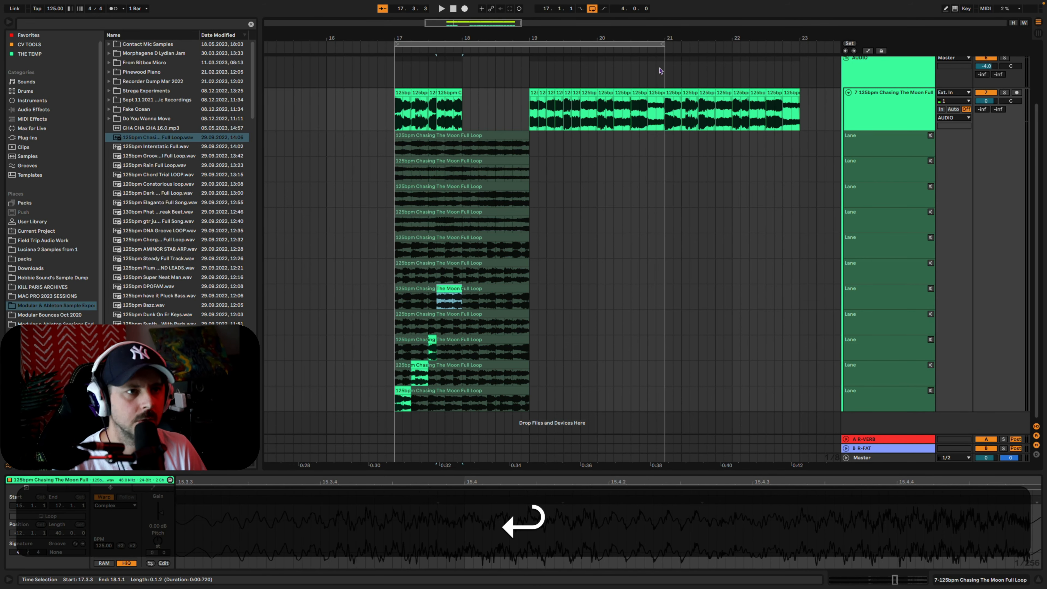
Shorten the loop to bars 17–18 and audition the new one-bar comp
drag(665, 43, 464, 45)
key(space)
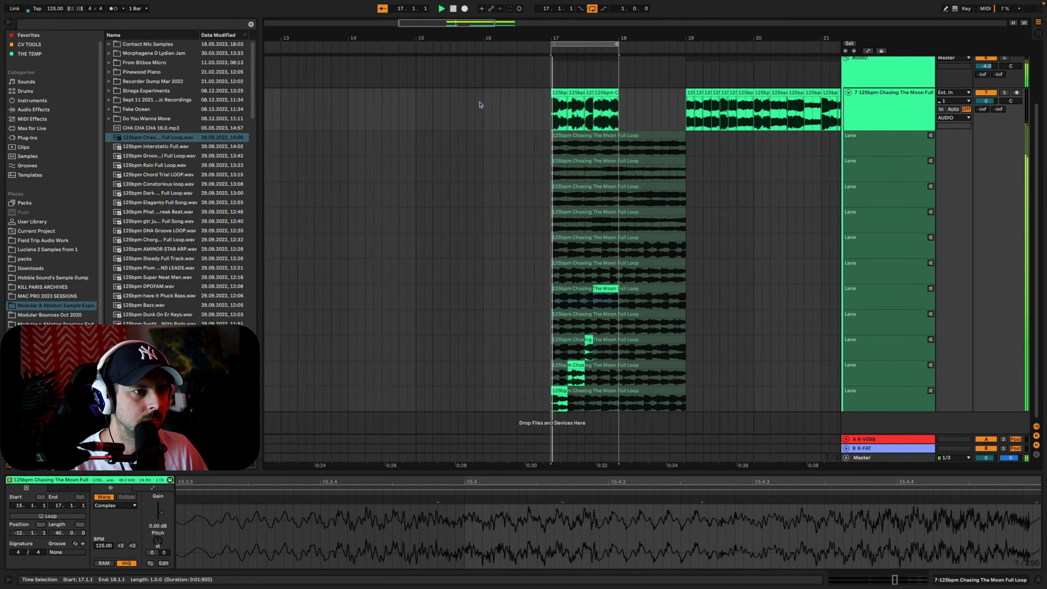
key(space)
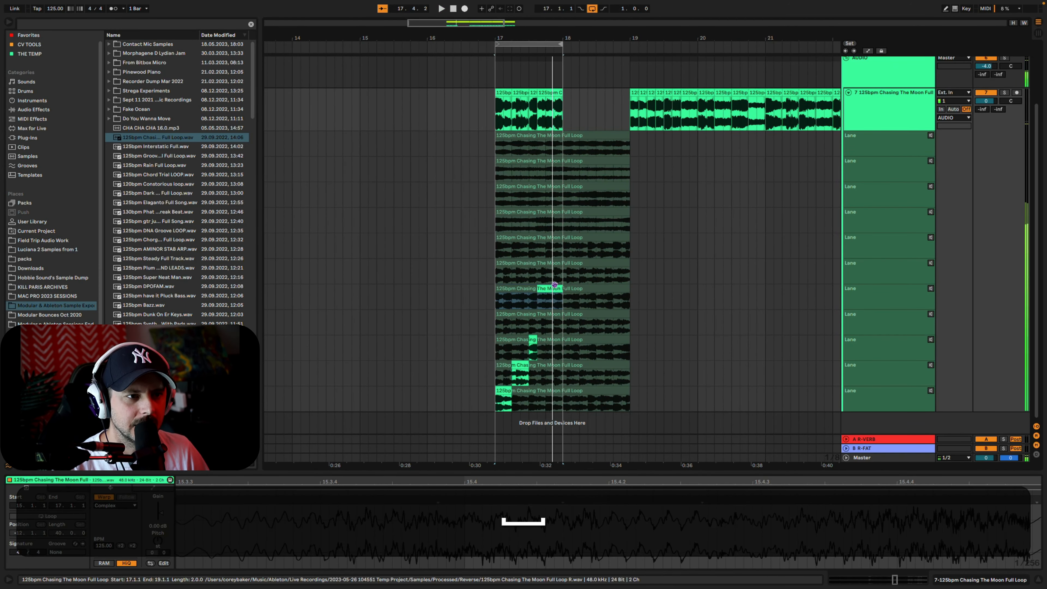
Comp the section from 17.3.3 to 18.1.1 from take lane 6 and audition the one-bar comp from 17.1.1
drag(539, 276, 559, 277)
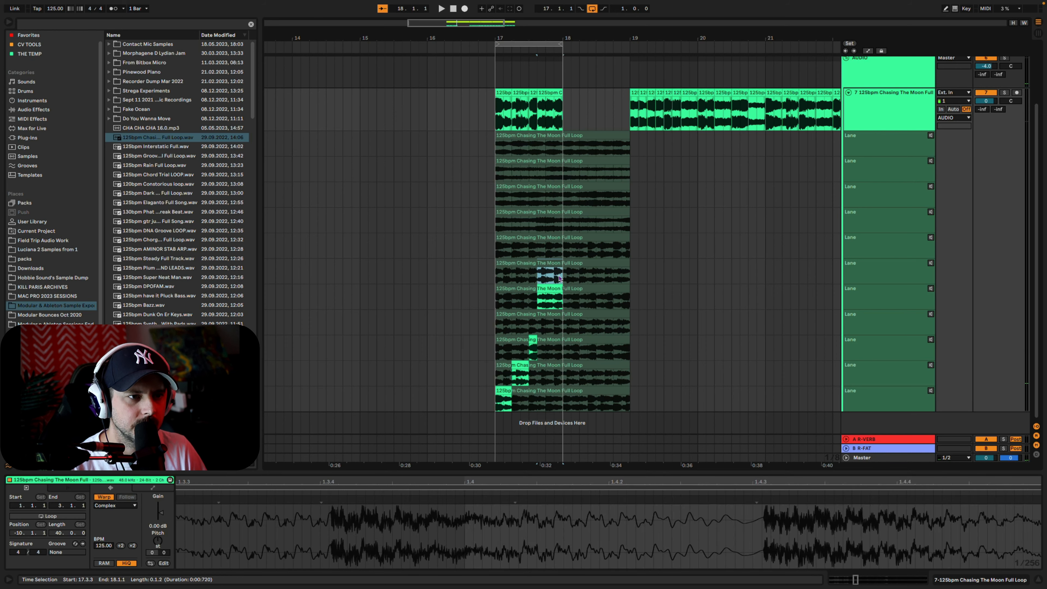
key(Return)
click(495, 277)
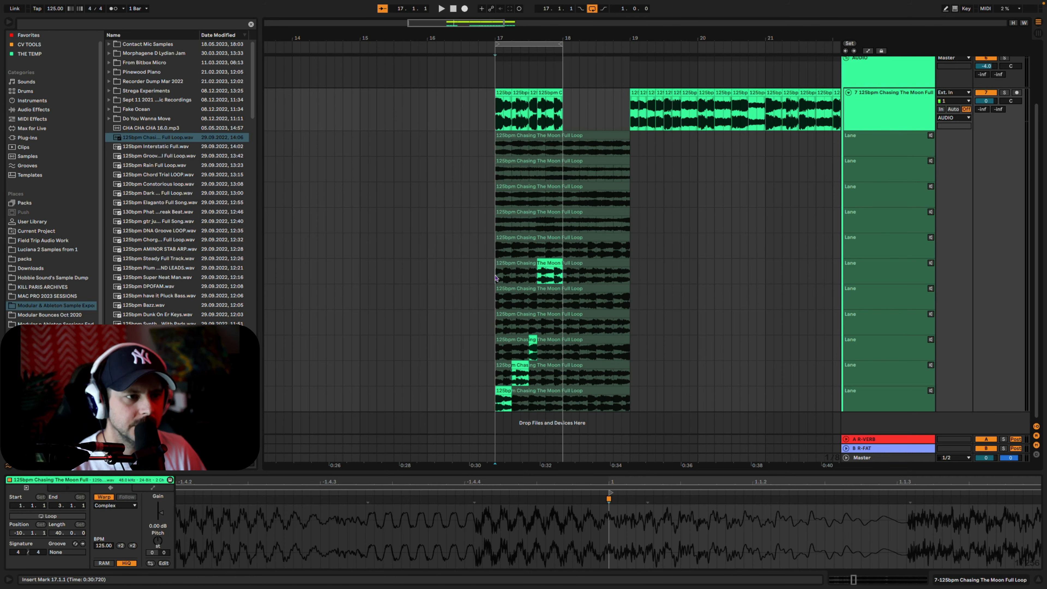
key(space)
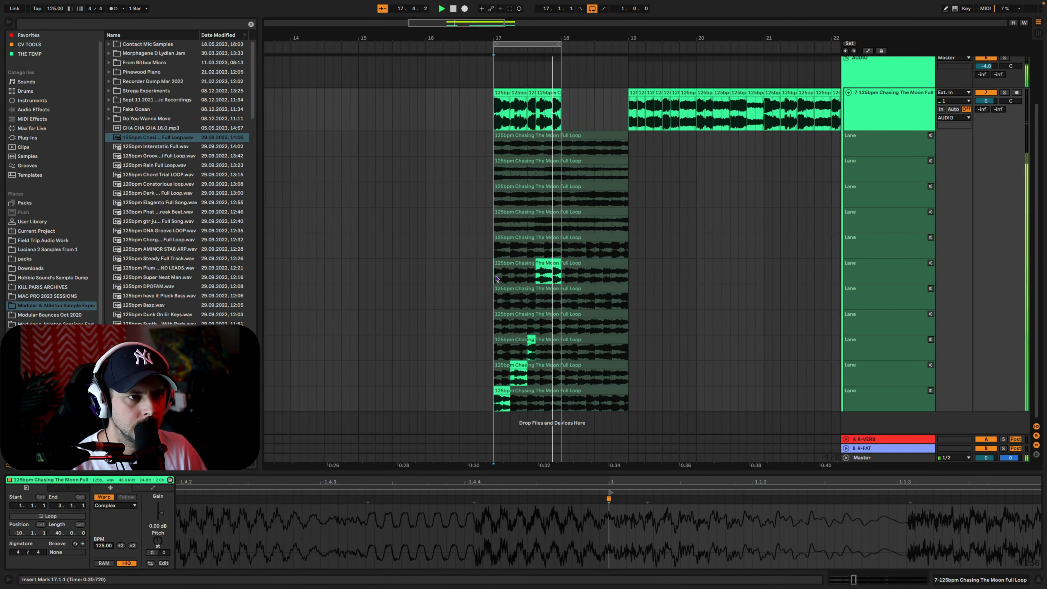
Duplicate the four comped clips of bar 17 into bar 18 and extend the loop to two bars, ending at bar 19
click(556, 93)
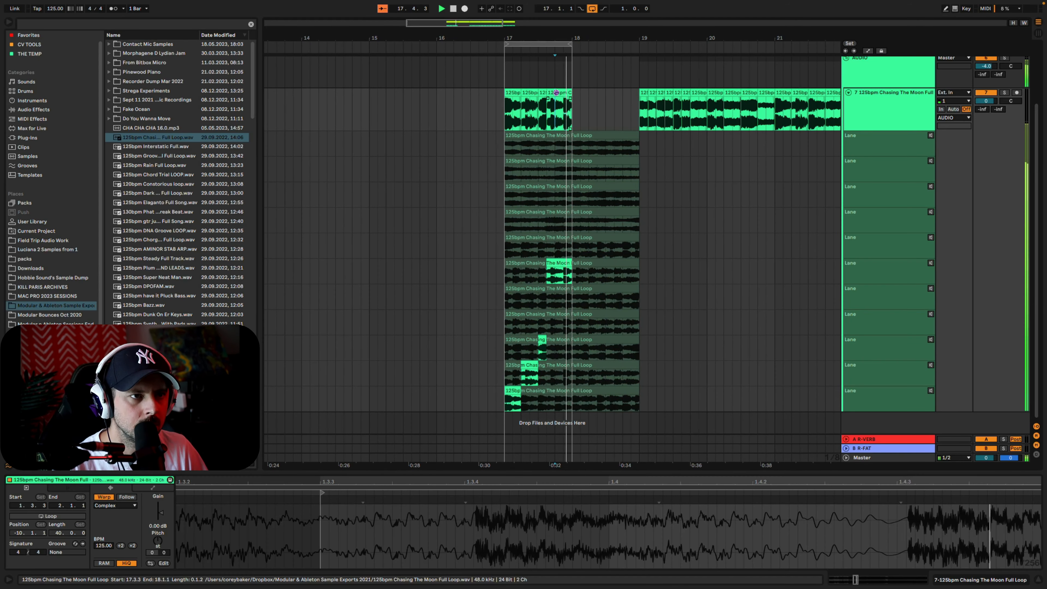
shift+click(514, 91)
key(space)
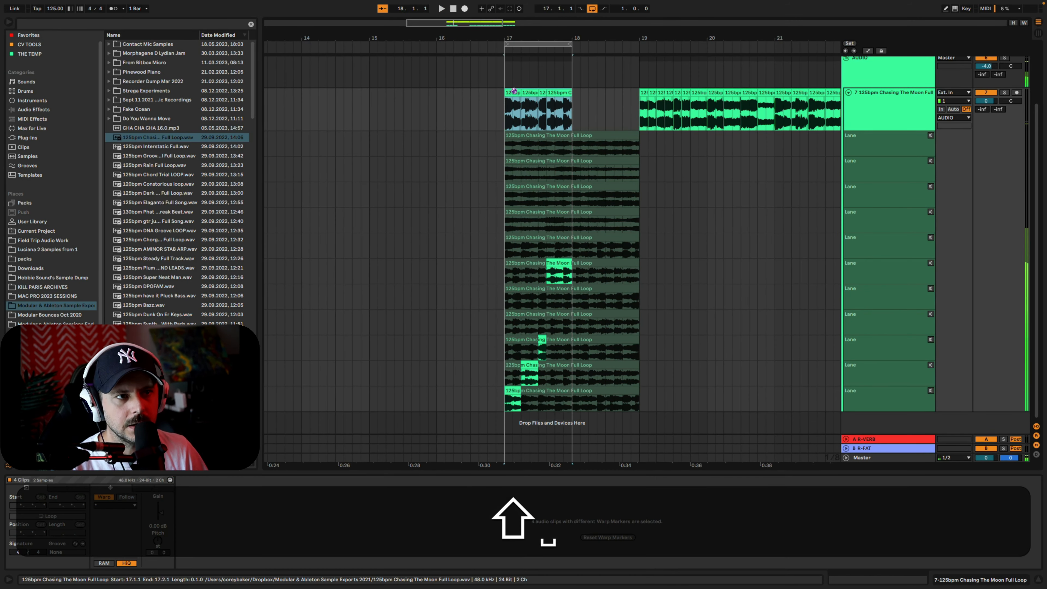
key(super+d)
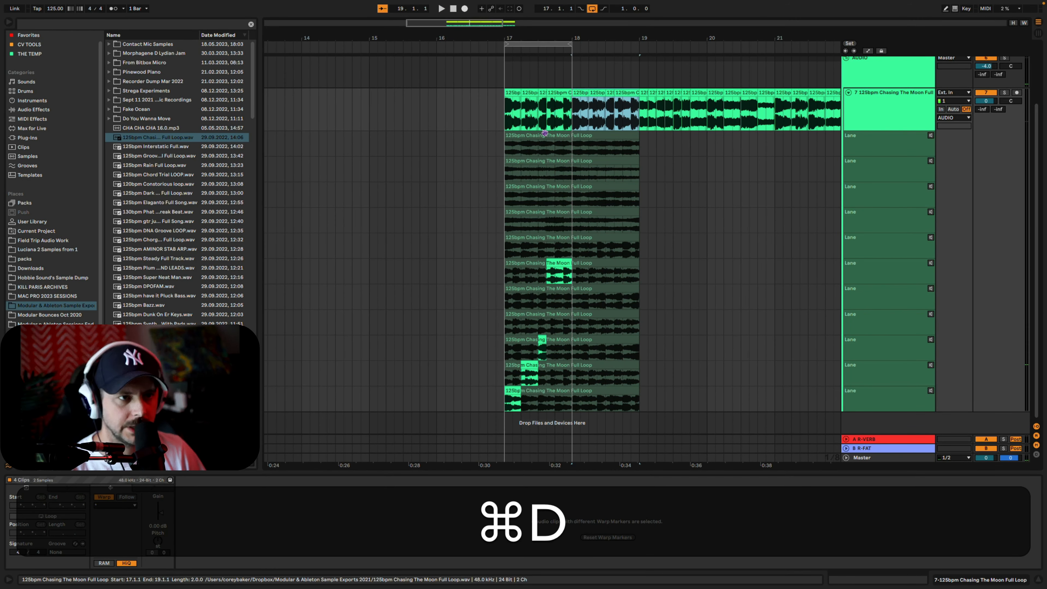
drag(571, 46, 639, 46)
Comp bar 18 from lane 10 for beat 1 and from lane 3 for the first half of beats 2, 3 and 4
click(572, 383)
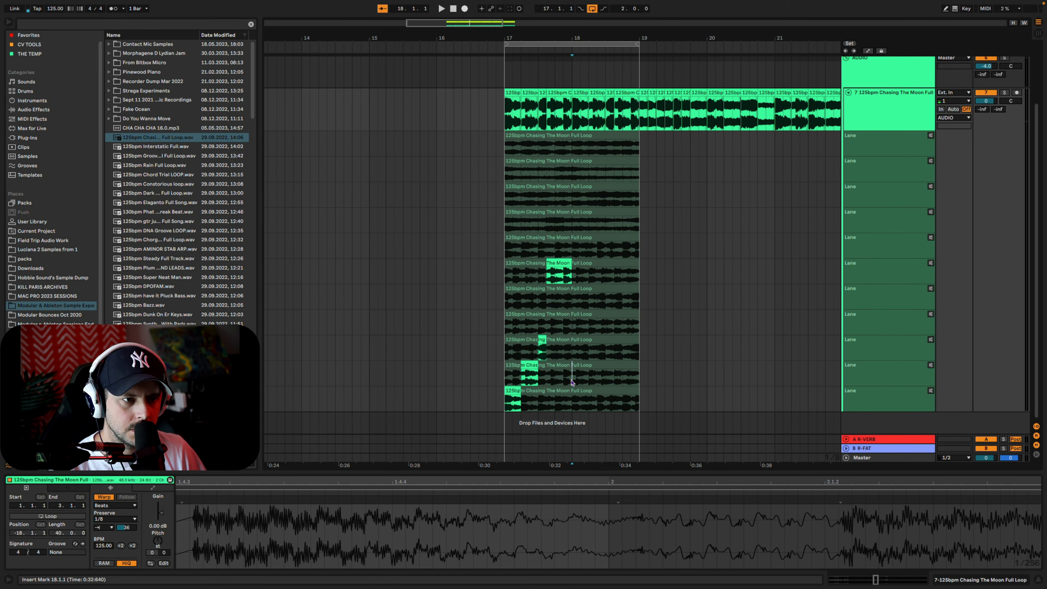
drag(572, 378, 587, 380)
key(Return)
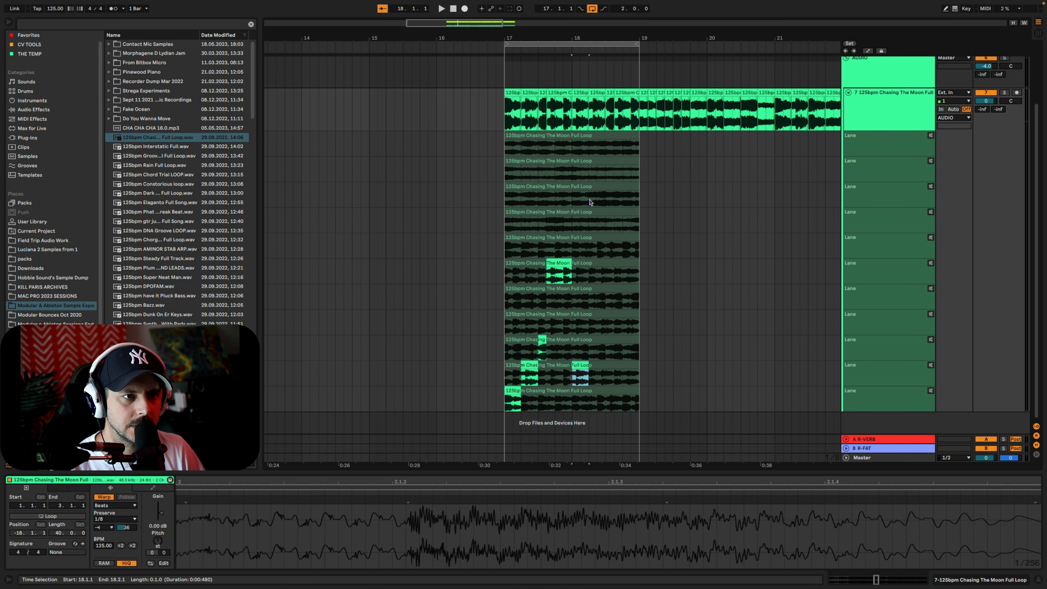
drag(588, 201, 631, 201)
key(Return)
key(Return)
key(Return)
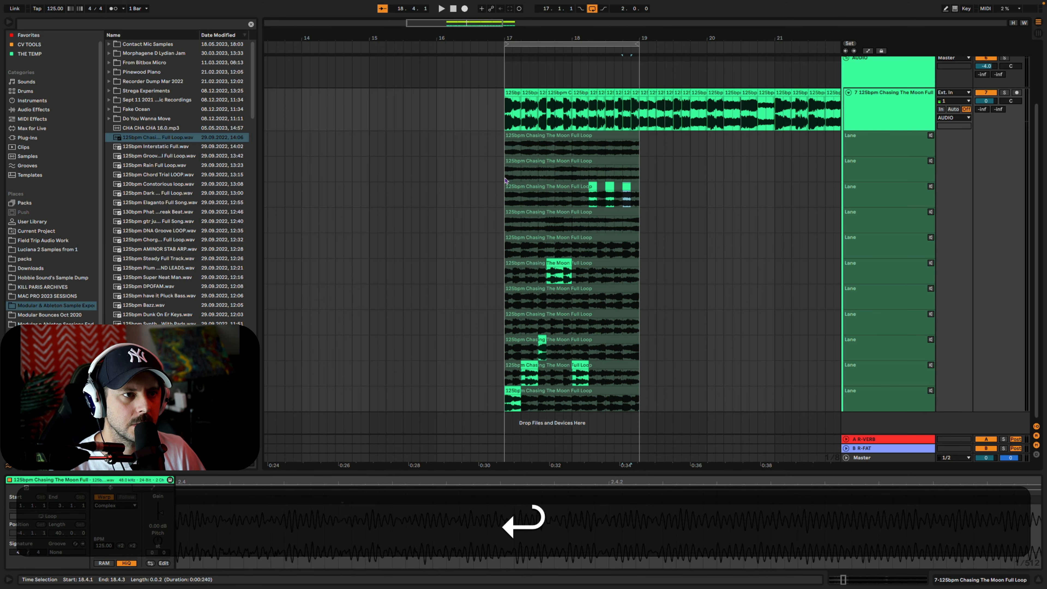
Audition the comped variations over the drums and set the loop back to two bars from bar 17
click(506, 180)
key(space)
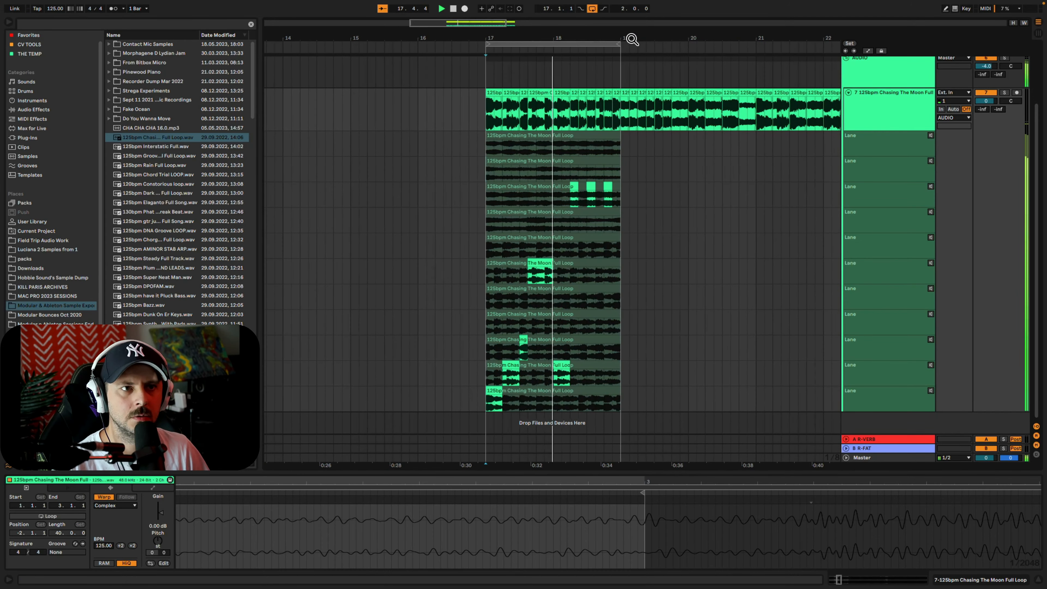
drag(632, 39, 656, 71)
scroll(539, 83, up, 4)
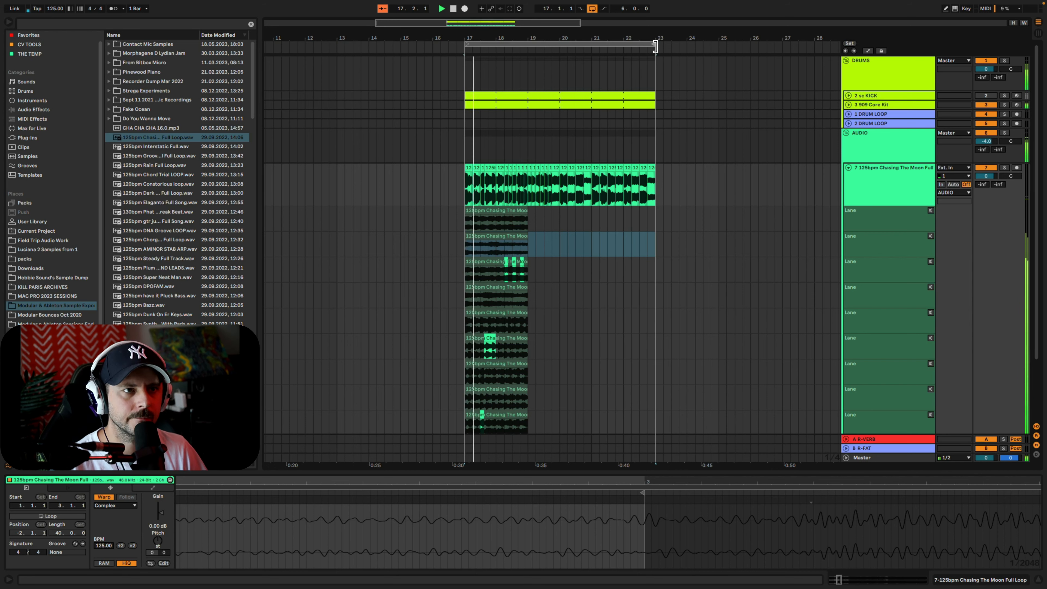
drag(655, 47, 526, 51)
key(space)
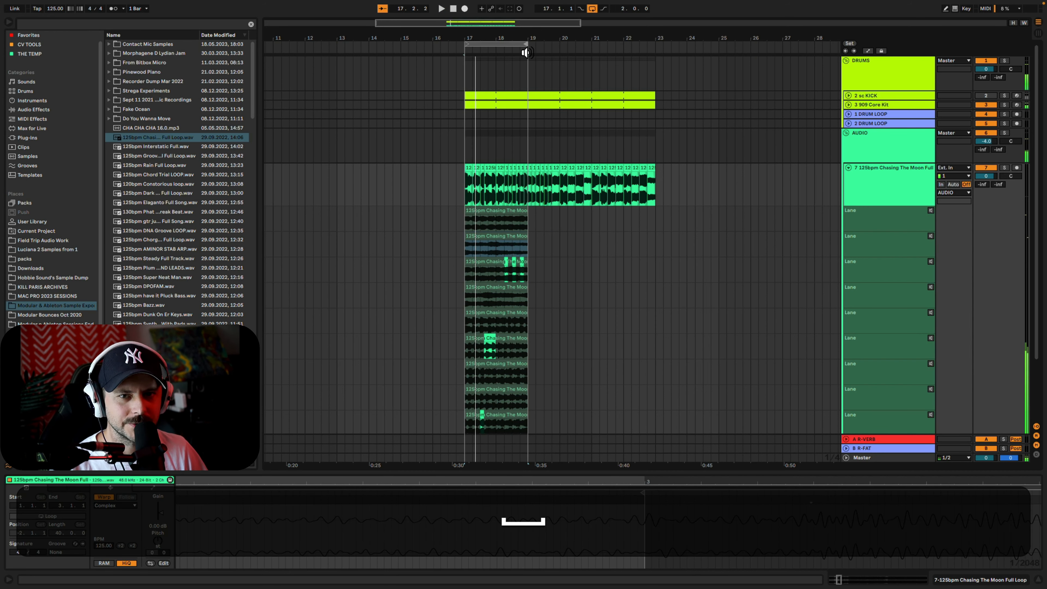